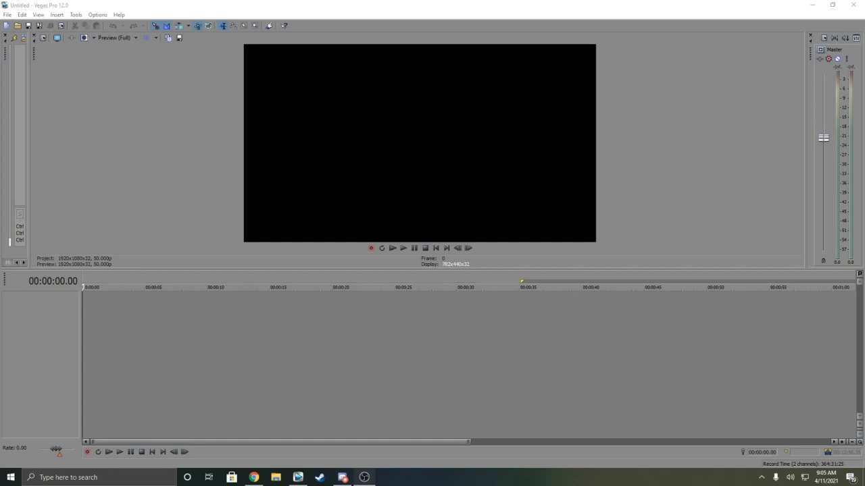
# Insert a video track into the empty project
pyautogui.click(488, 365)
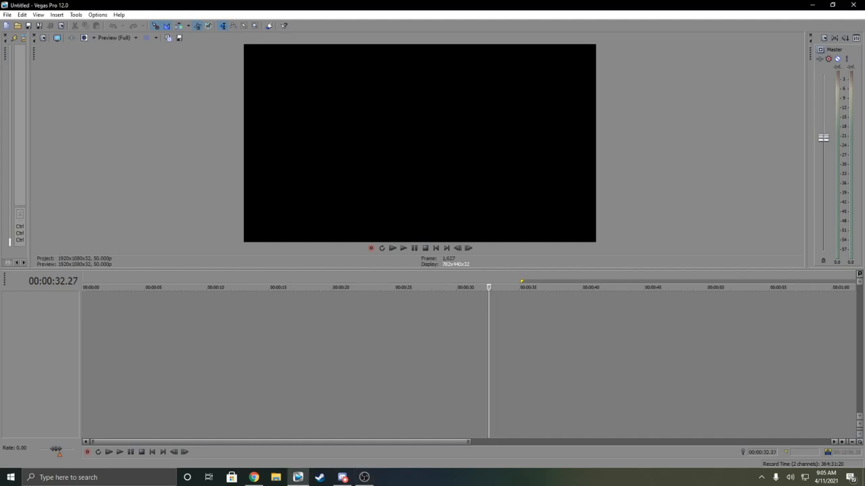
pyautogui.moveTo(298, 478)
pyautogui.rightClick(61, 331)
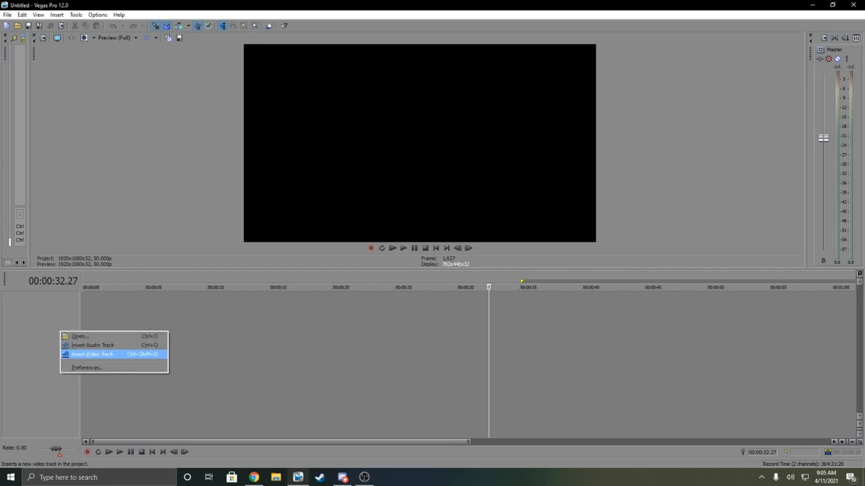
pyautogui.click(95, 354)
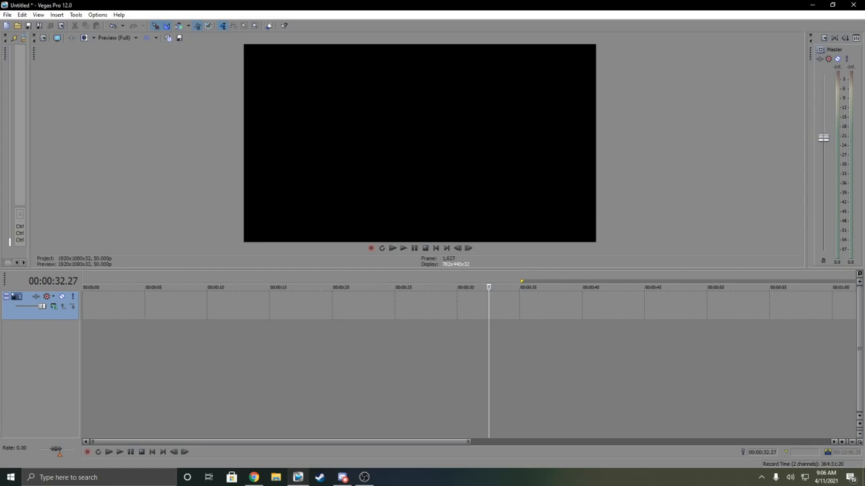
# Insert three audio tracks below the video track
pyautogui.rightClick(319, 326)
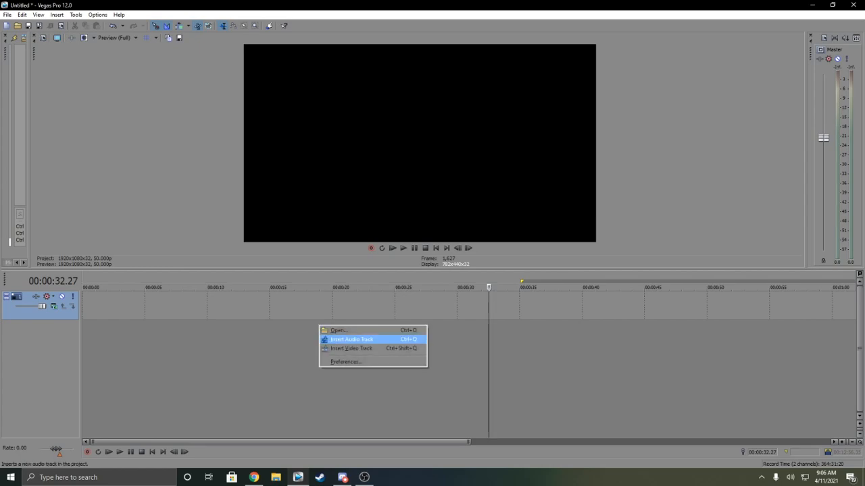
pyautogui.click(341, 340)
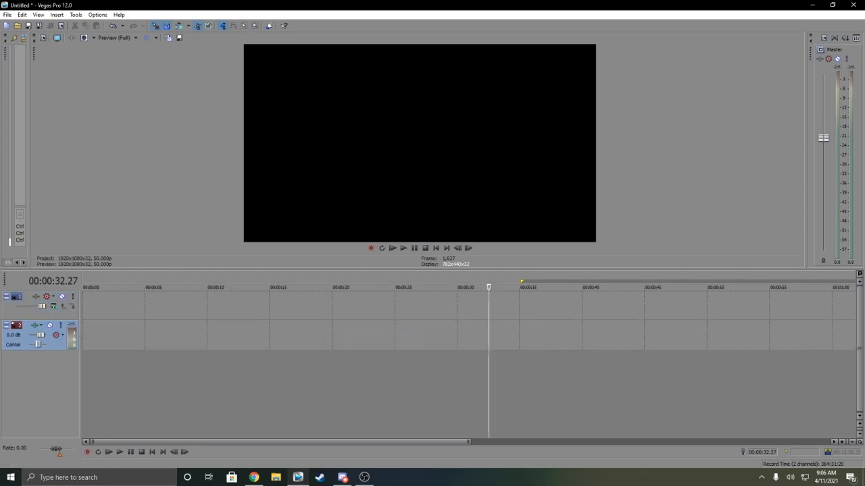
pyautogui.rightClick(309, 370)
pyautogui.click(334, 386)
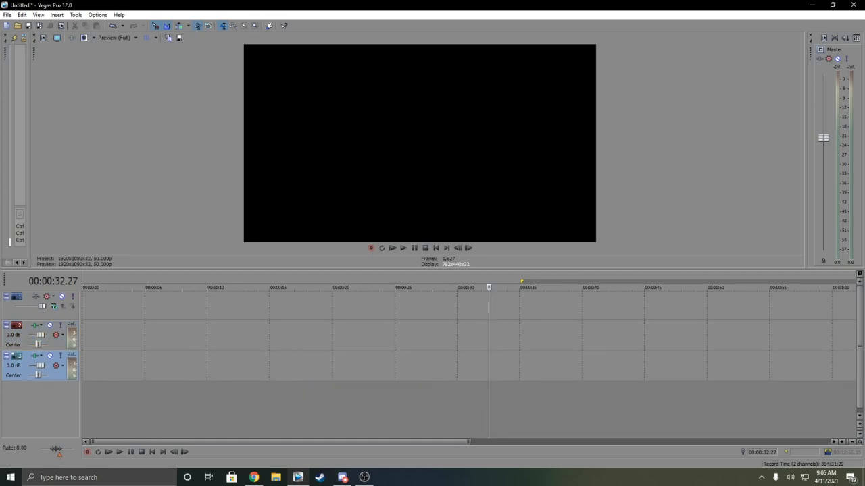
pyautogui.rightClick(363, 389)
pyautogui.click(389, 403)
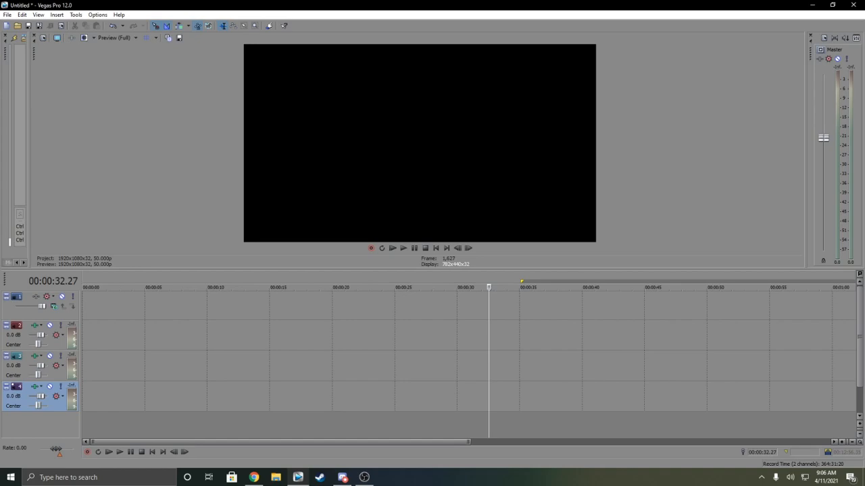
pyautogui.click(381, 306)
pyautogui.click(381, 335)
pyautogui.click(439, 335)
pyautogui.click(269, 335)
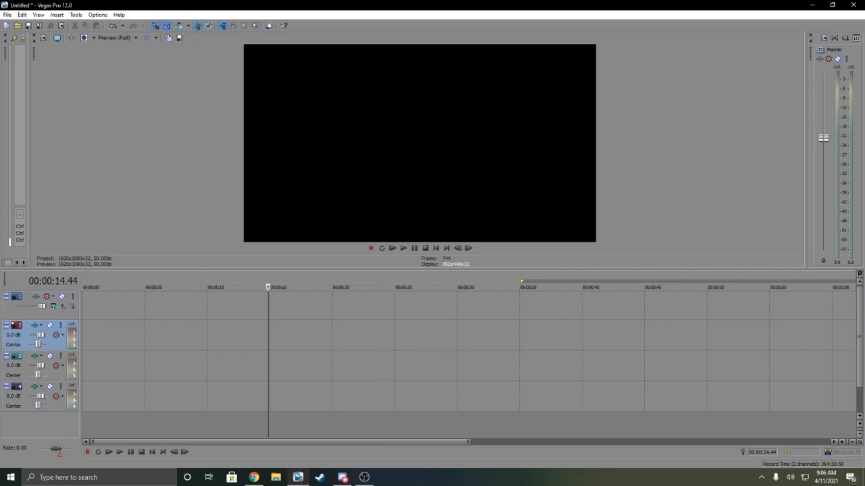
pyautogui.click(393, 335)
pyautogui.click(478, 306)
# Switch to File Explorer and examine the page images 1, 14 and 16 in the Chapter 22 folder
pyautogui.click(276, 478)
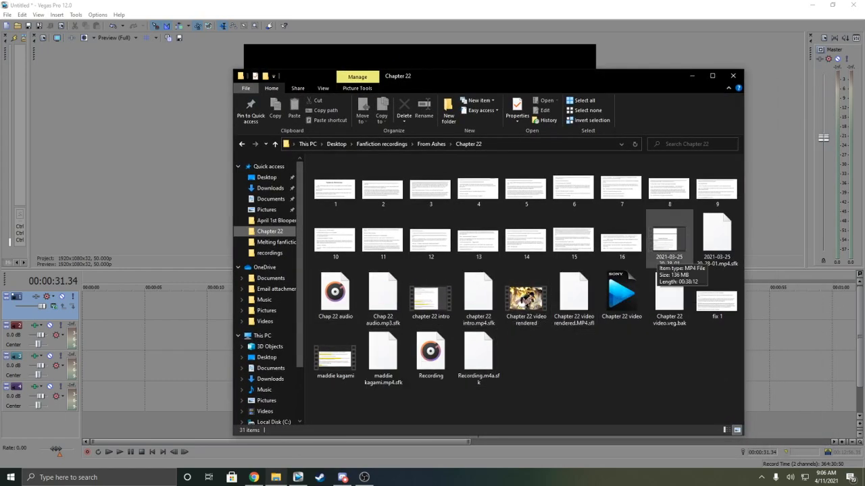
pyautogui.click(663, 247)
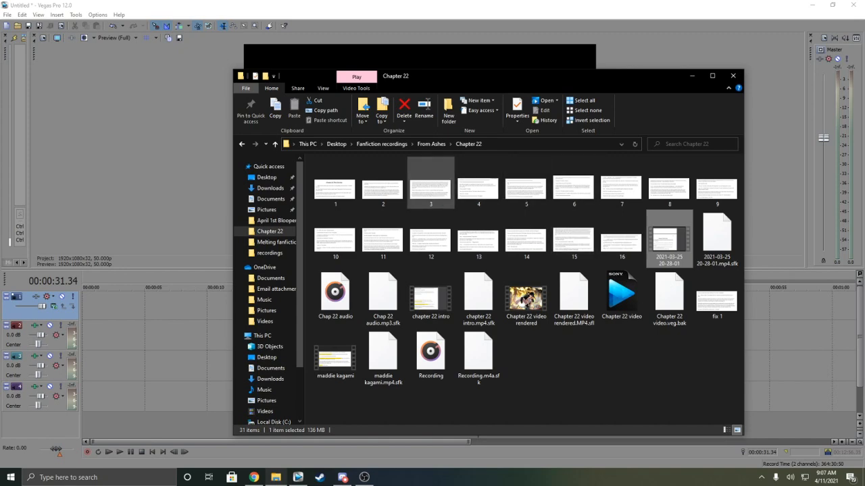
pyautogui.doubleClick(335, 189)
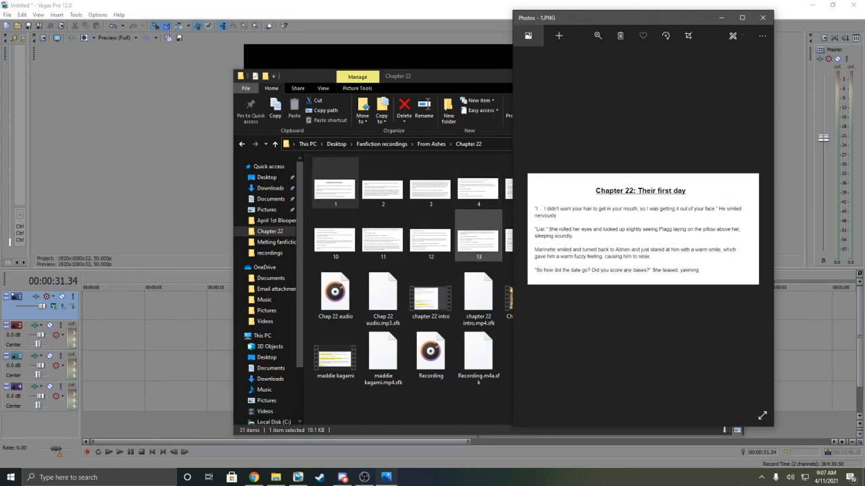
pyautogui.click(762, 18)
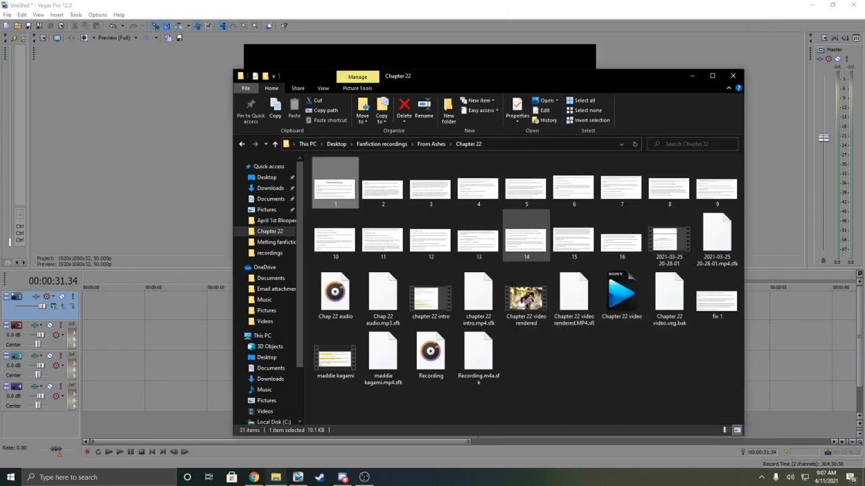
pyautogui.doubleClick(526, 240)
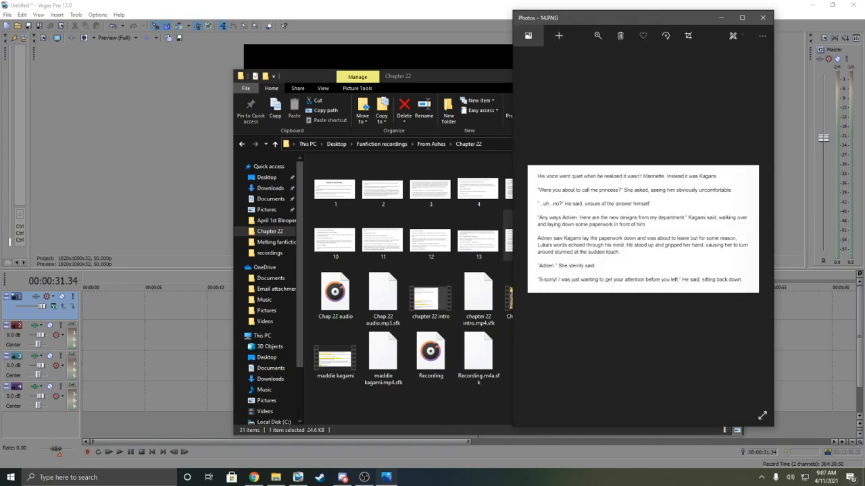
pyautogui.click(763, 18)
pyautogui.click(622, 239)
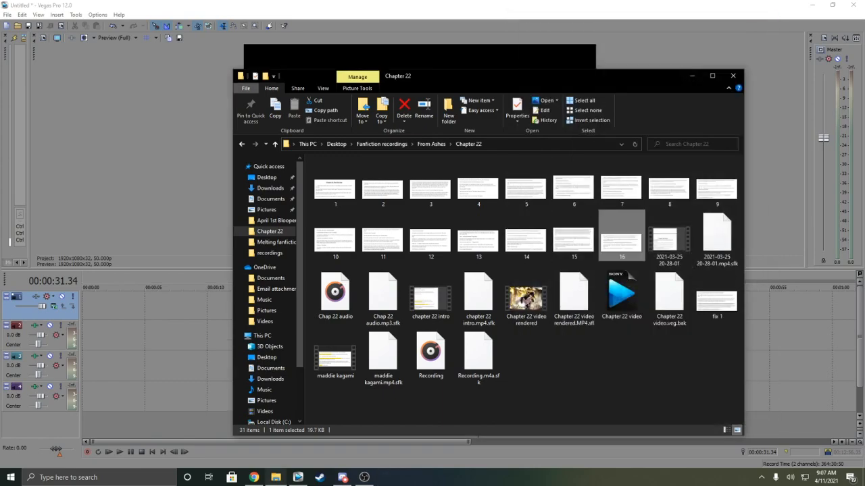
pyautogui.doubleClick(621, 239)
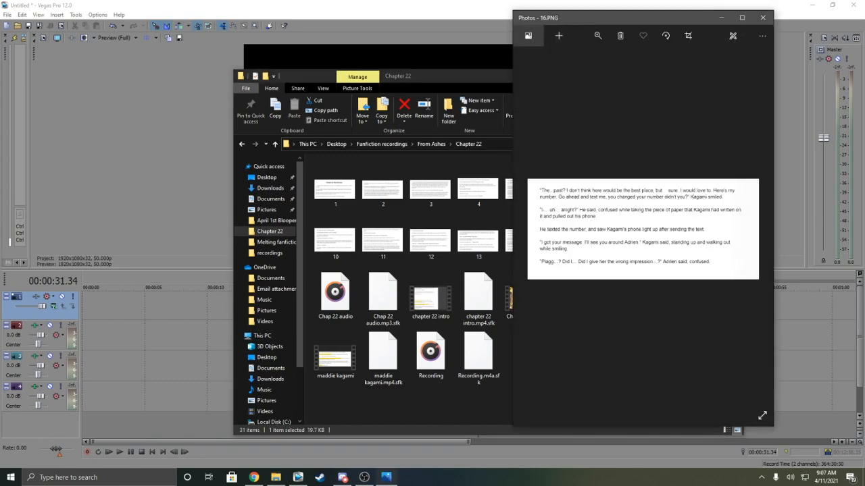
pyautogui.click(762, 17)
# Place the "Use in videos" image from the From Ashes folder at the start of the video track in Vegas Pro
pyautogui.moveTo(499, 78); pyautogui.dragTo(496, 49)
pyautogui.click(525, 158)
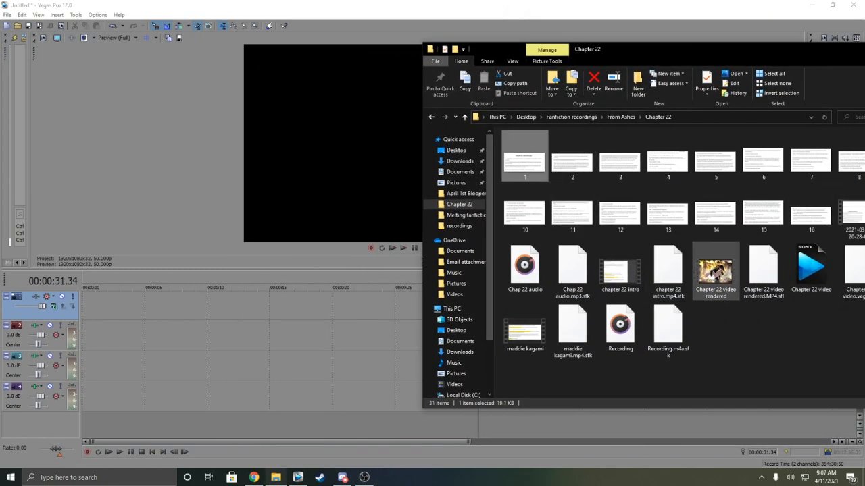
pyautogui.click(621, 117)
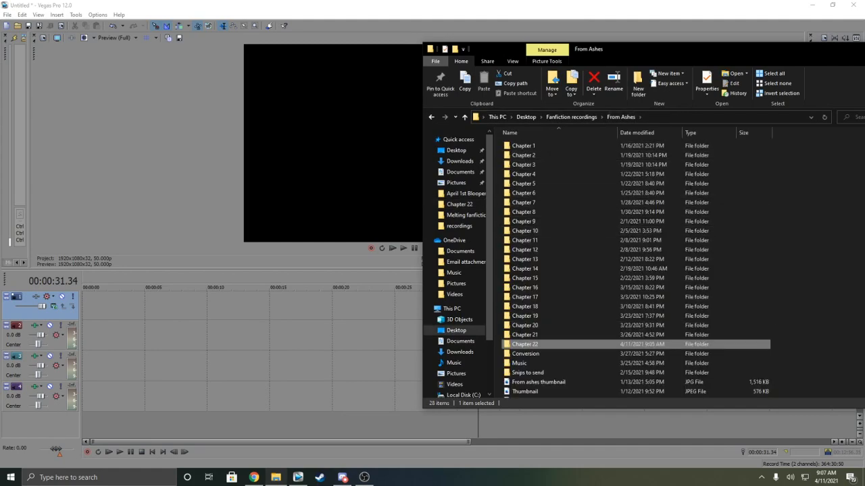
pyautogui.click(541, 382)
pyautogui.press('Down')
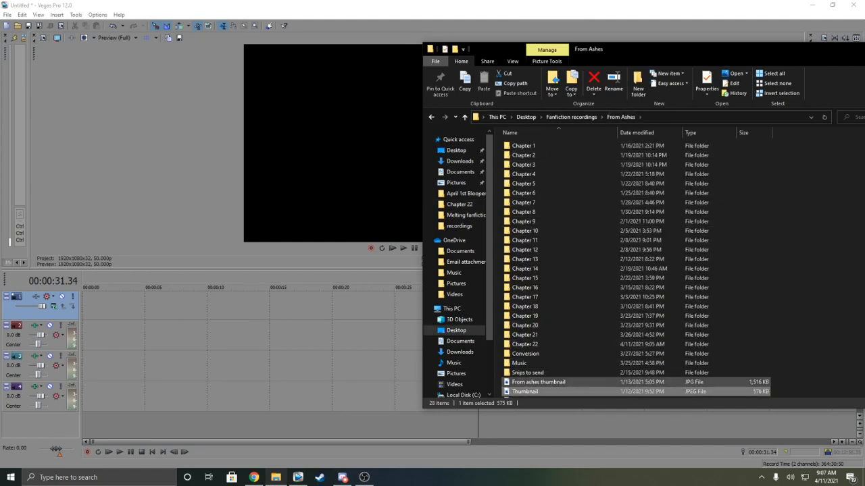
pyautogui.moveTo(707, 49); pyautogui.dragTo(600, 12)
pyautogui.scroll(-2, 581, 143)
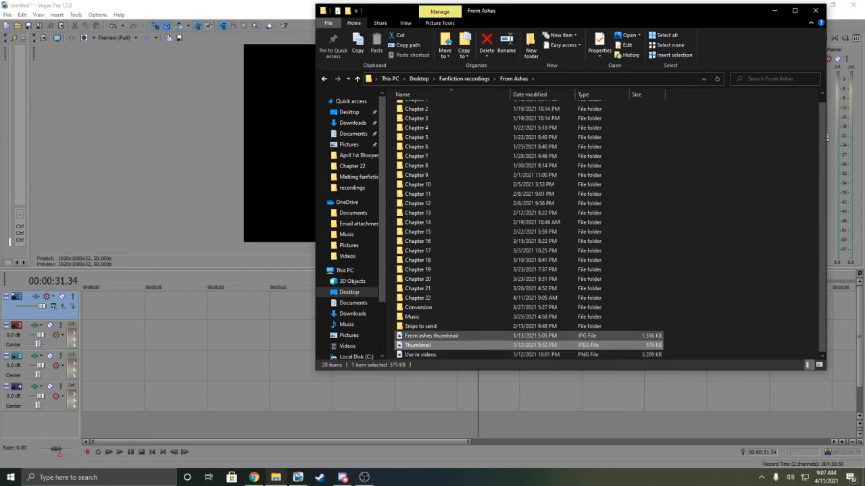
pyautogui.press('Down')
pyautogui.moveTo(420, 354); pyautogui.dragTo(111, 306)
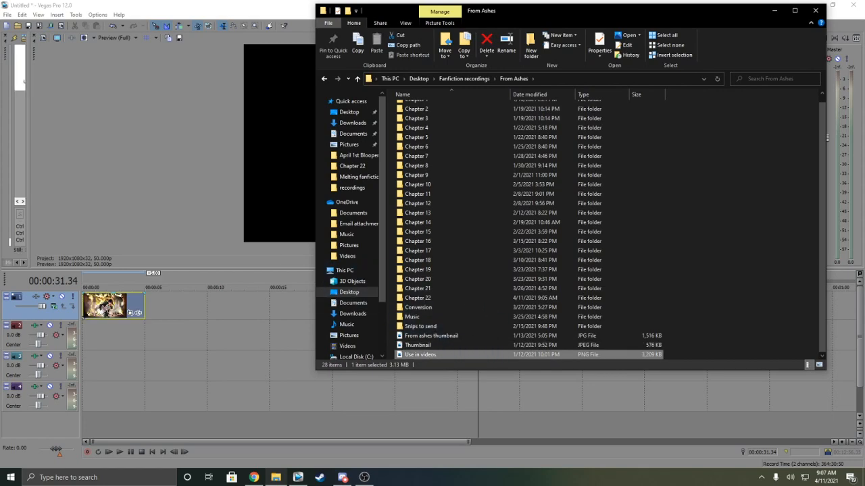
pyautogui.click(121, 306)
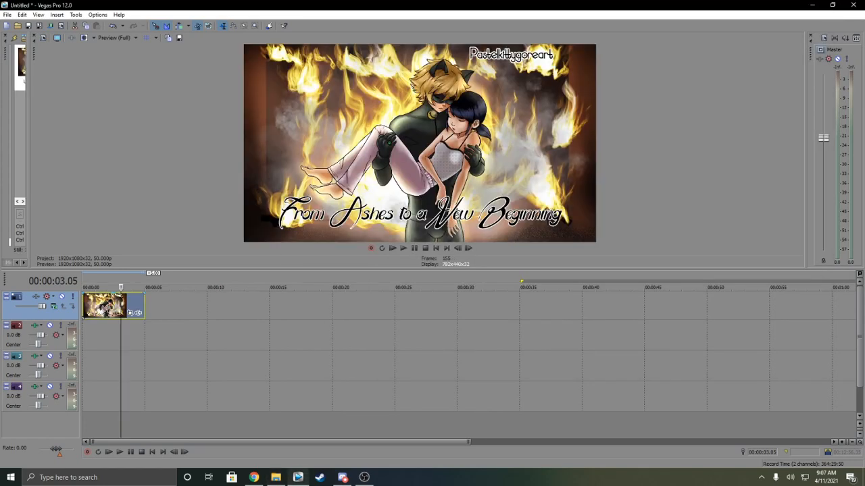
pyautogui.click(100, 309)
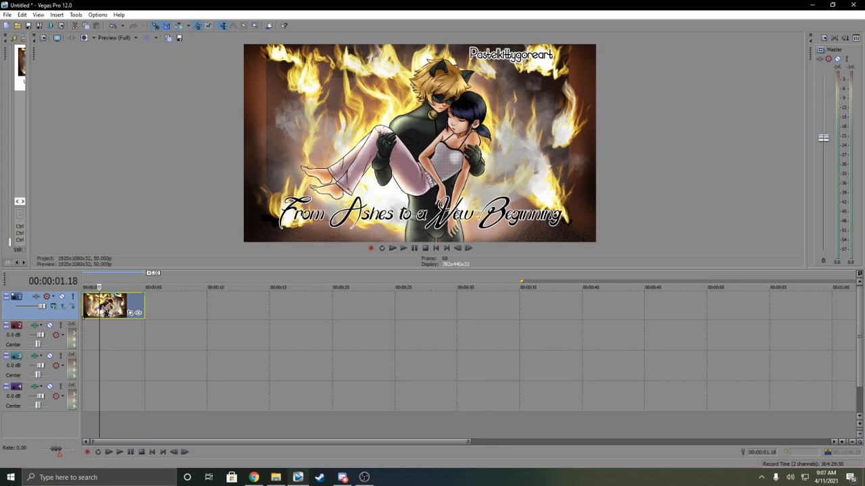
pyautogui.click(88, 308)
pyautogui.scroll(3, 88, 308)
pyautogui.moveTo(108, 288); pyautogui.dragTo(329, 425)
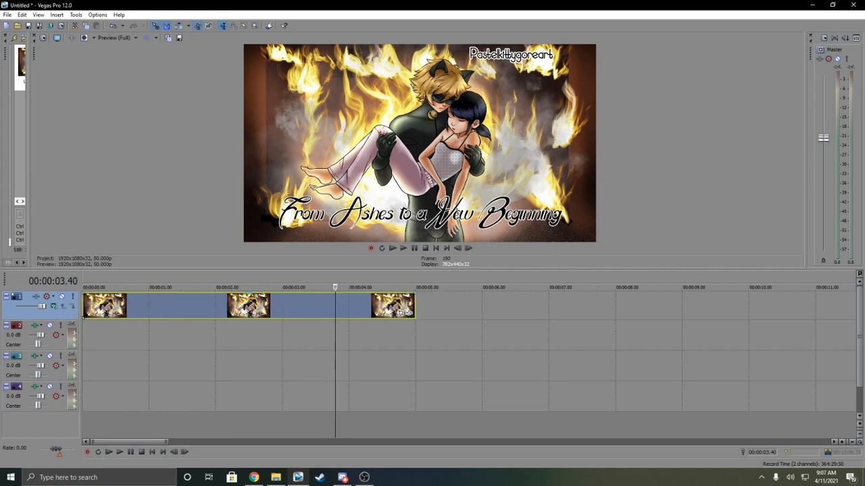
pyautogui.click(198, 306)
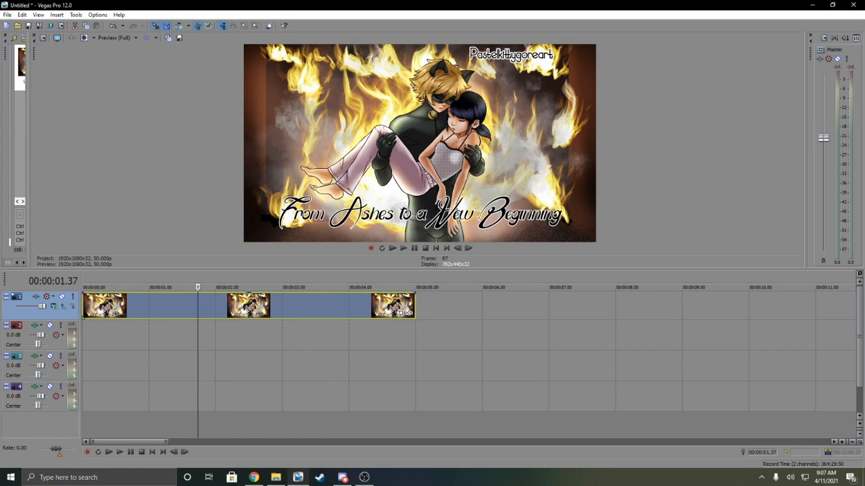
# Place the "Chap 22 audio" file from File Explorer's Chapter 22 folder on the first audio track in Vegas Pro
pyautogui.click(276, 477)
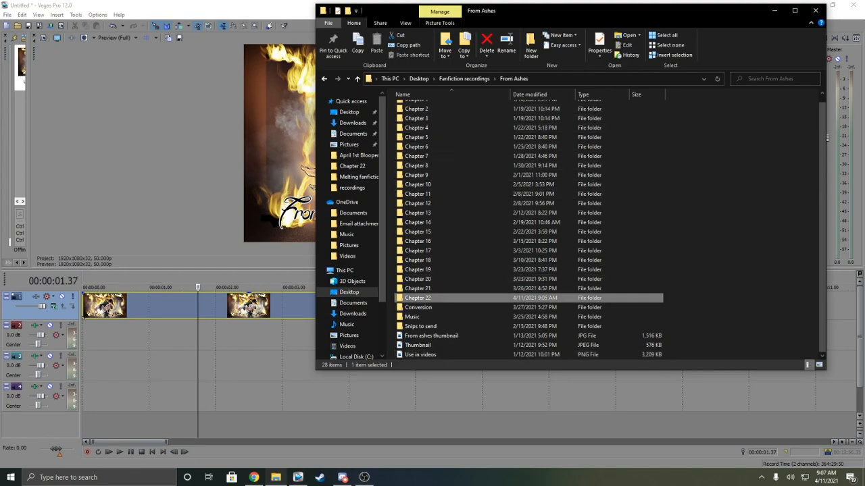
pyautogui.doubleClick(473, 298)
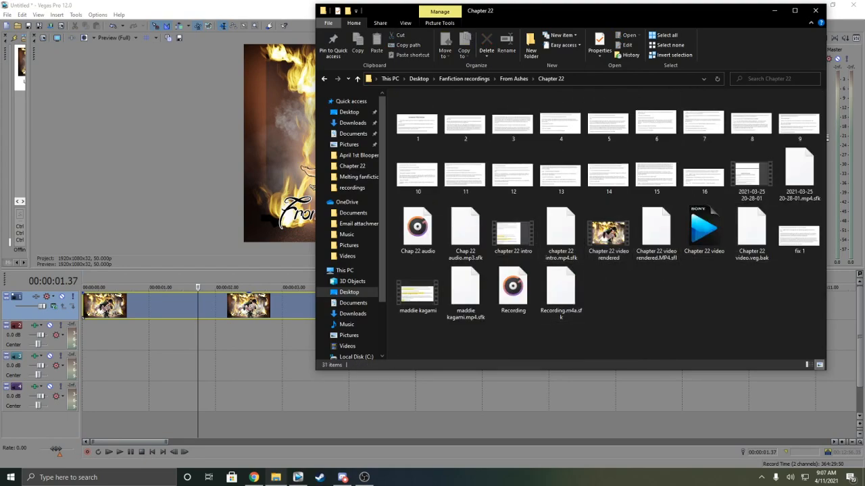
pyautogui.moveTo(644, 13); pyautogui.dragTo(412, 29)
pyautogui.click(519, 189)
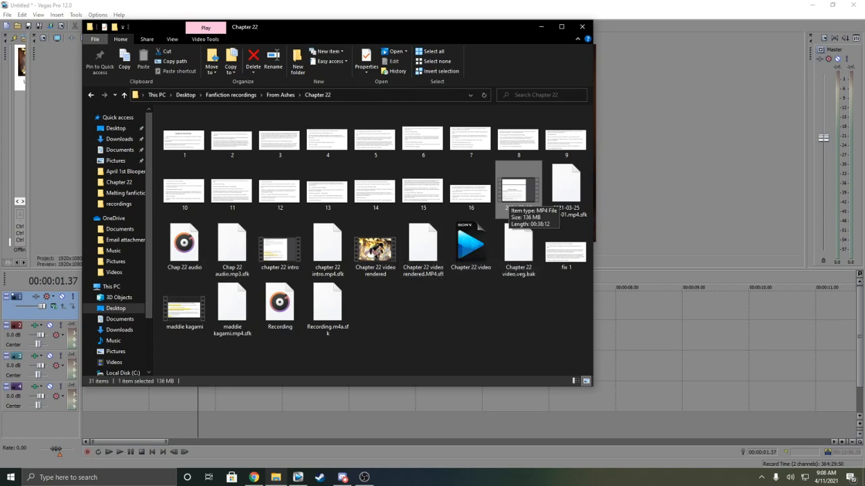
pyautogui.moveTo(184, 246); pyautogui.dragTo(642, 334)
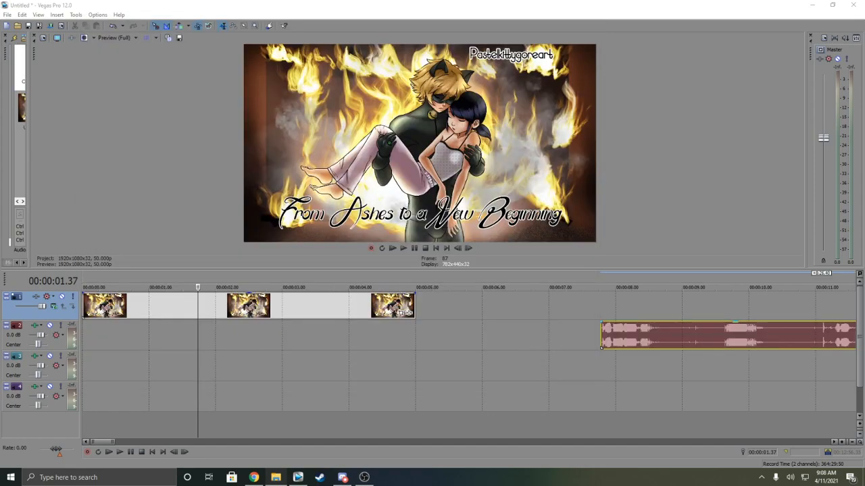
# Move the audio clip to start where the title image ends, at 5 seconds, and lower its gain all the way down
pyautogui.click(641, 334)
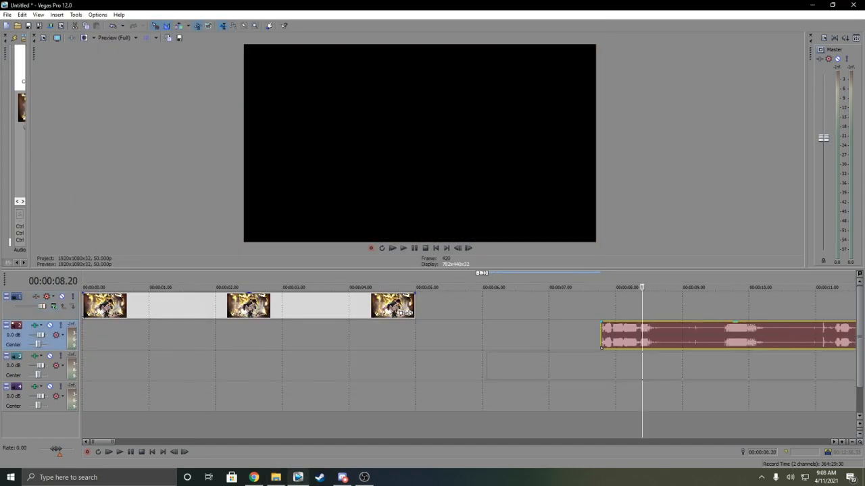
pyautogui.moveTo(601, 346); pyautogui.dragTo(416, 347)
pyautogui.click(483, 343)
pyautogui.scroll(-10, 482, 343)
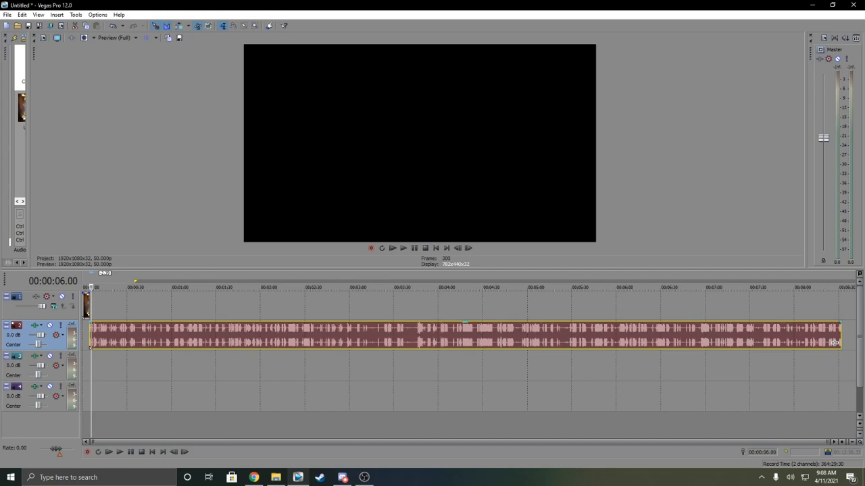
pyautogui.scroll(10, 835, 343)
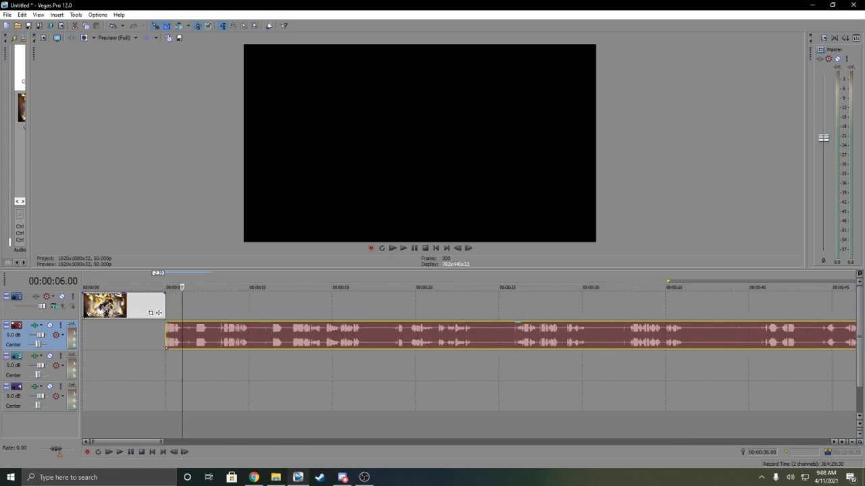
pyautogui.moveTo(398, 348); pyautogui.dragTo(444, 349)
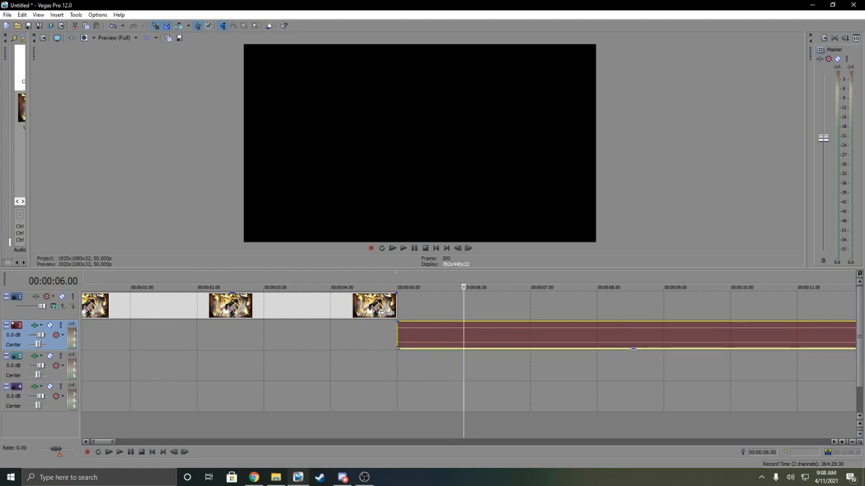
# Add page image 1 from File Explorer's Chapter 22 folder to the video track, directly after the title image
pyautogui.click(275, 478)
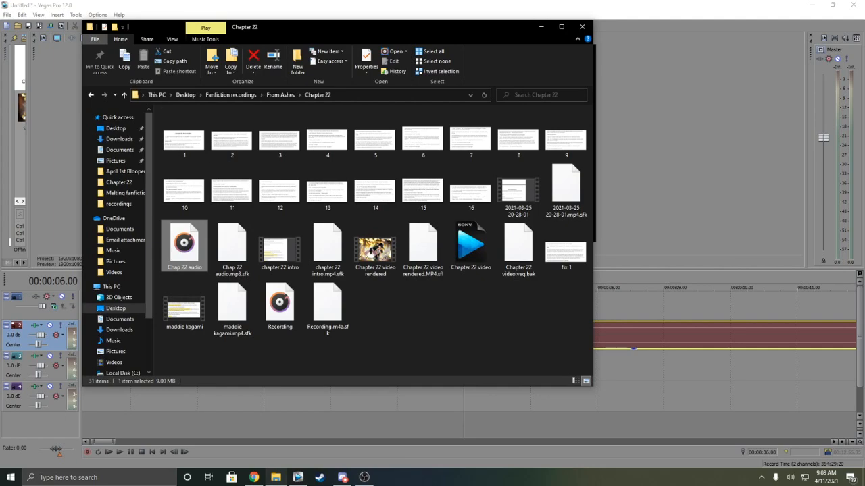
pyautogui.moveTo(284, 30); pyautogui.dragTo(834, 57)
pyautogui.click(733, 166)
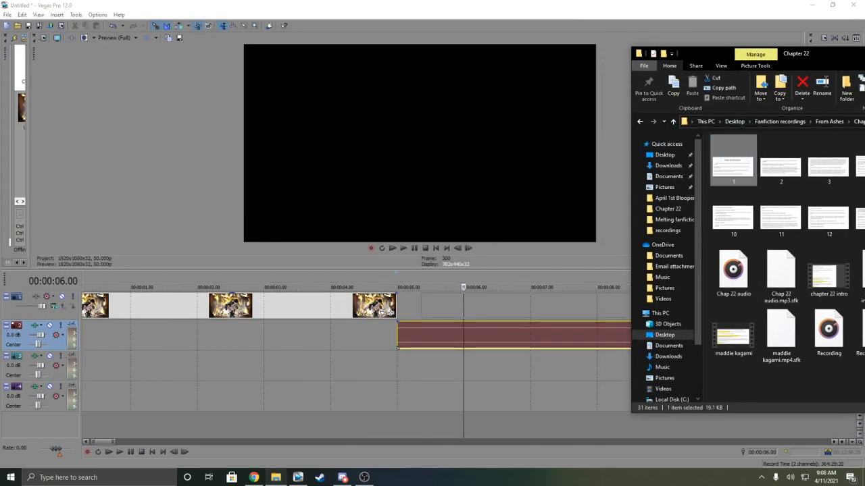
pyautogui.moveTo(383, 312); pyautogui.dragTo(383, 311)
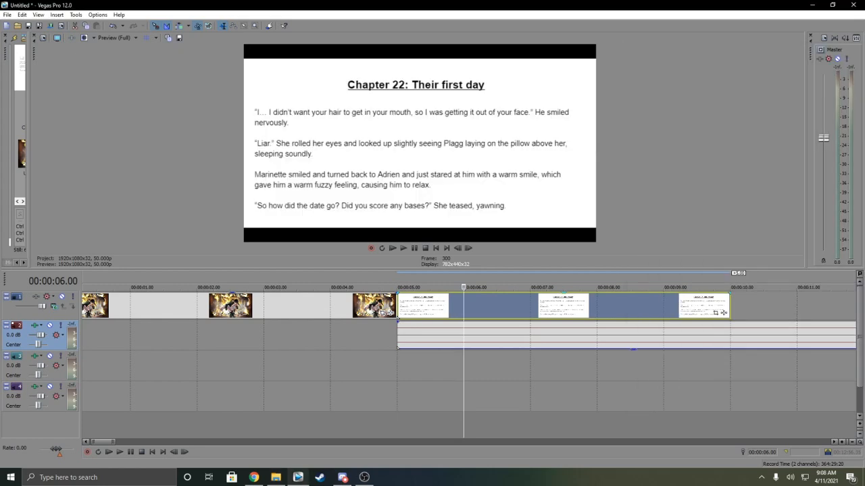
# Capture the Chapter 22 page in the video preview with Snipping Tool, and close the snip without saving it
pyautogui.click(402, 308)
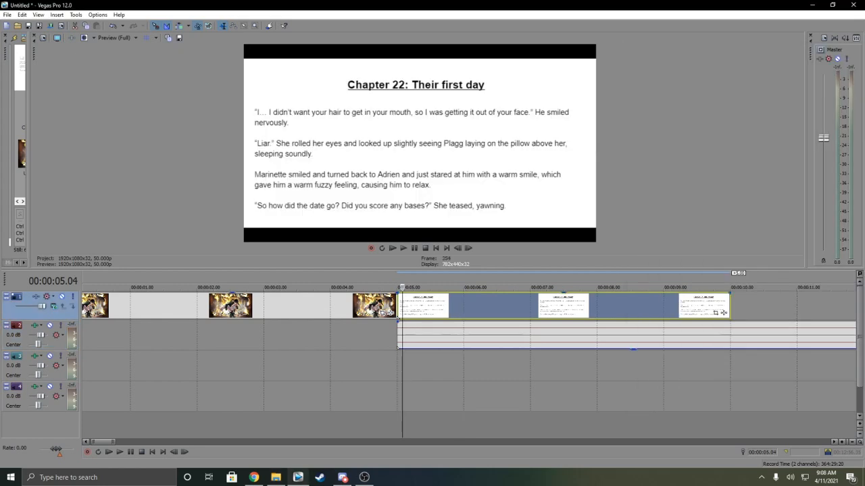
pyautogui.press('super')
pyautogui.write('snipo')
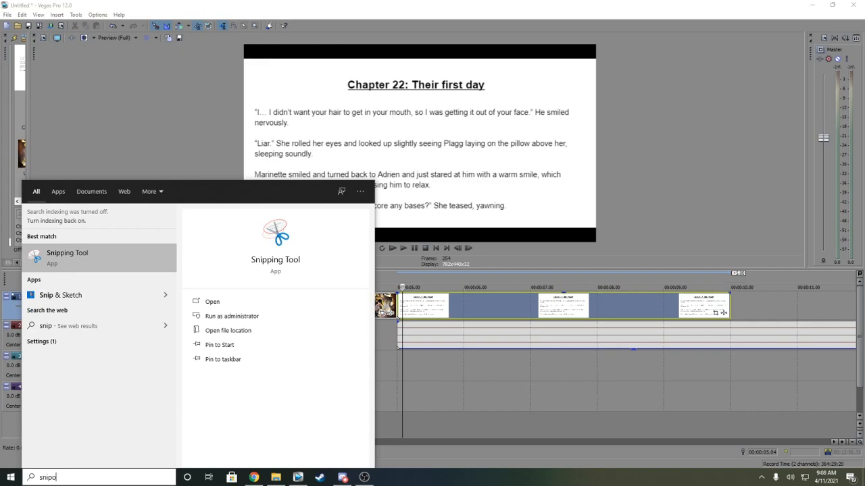
pyautogui.press('Return')
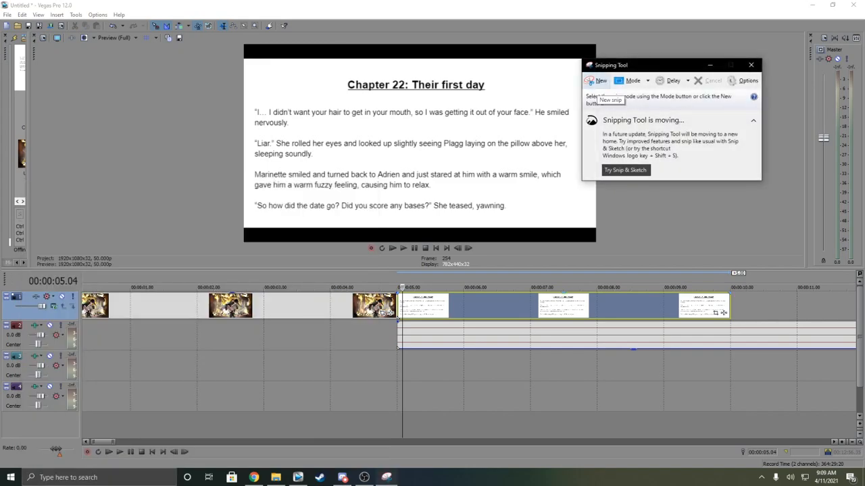
pyautogui.click(591, 81)
pyautogui.moveTo(228, 37); pyautogui.dragTo(641, 256)
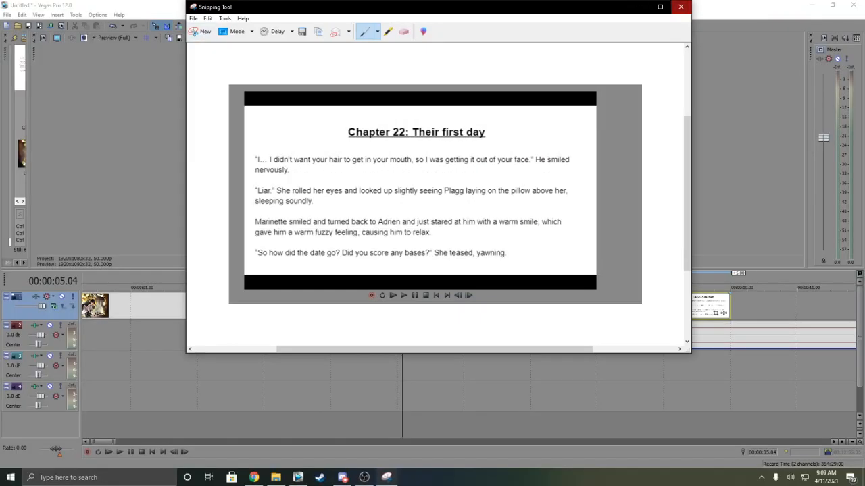
pyautogui.click(680, 7)
pyautogui.click(475, 185)
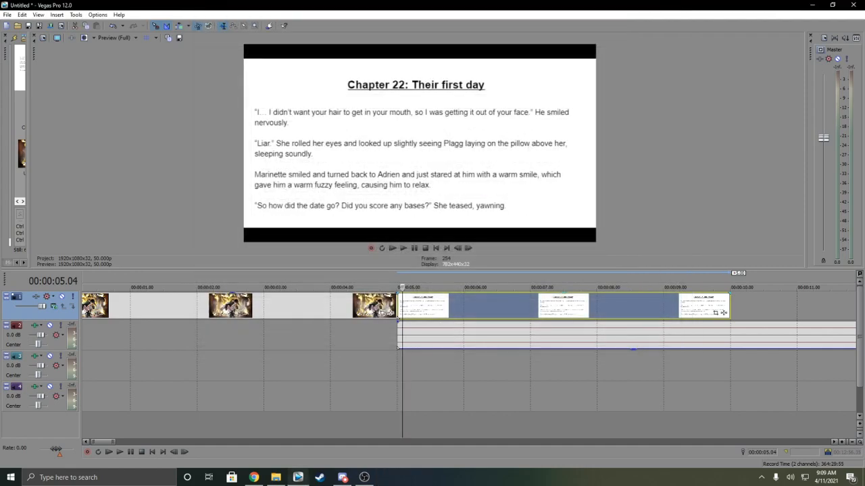
# Shorten page image 1 by splitting it at 00:00:06.27 and deleting the remainder
pyautogui.press('Right')
pyautogui.press('Right')
pyautogui.press('Right')
pyautogui.scroll(-3, 446, 338)
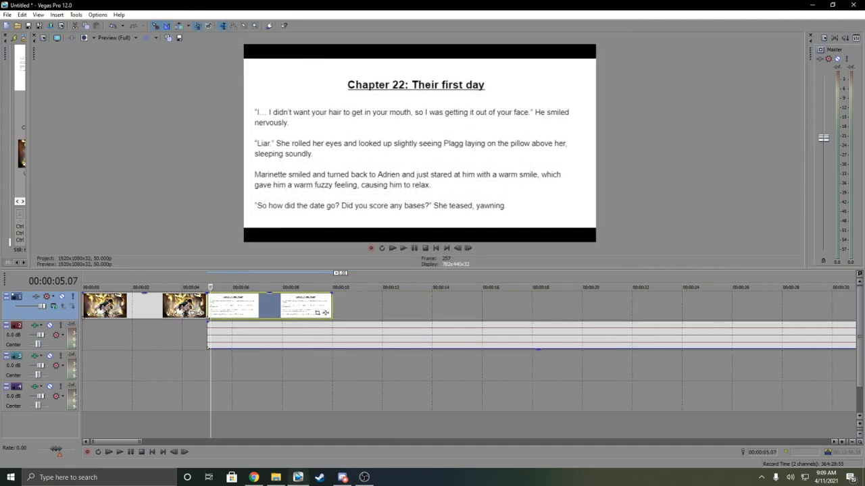
pyautogui.moveTo(331, 307); pyautogui.dragTo(313, 313)
pyautogui.press('space')
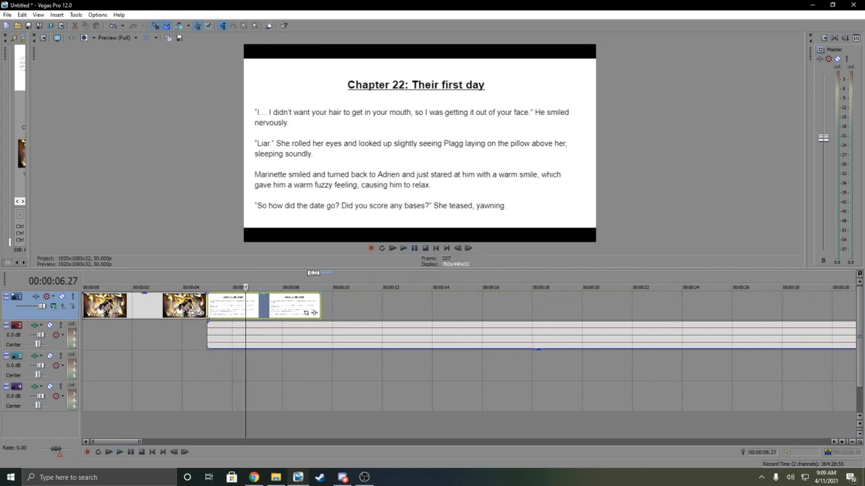
pyautogui.press('s')
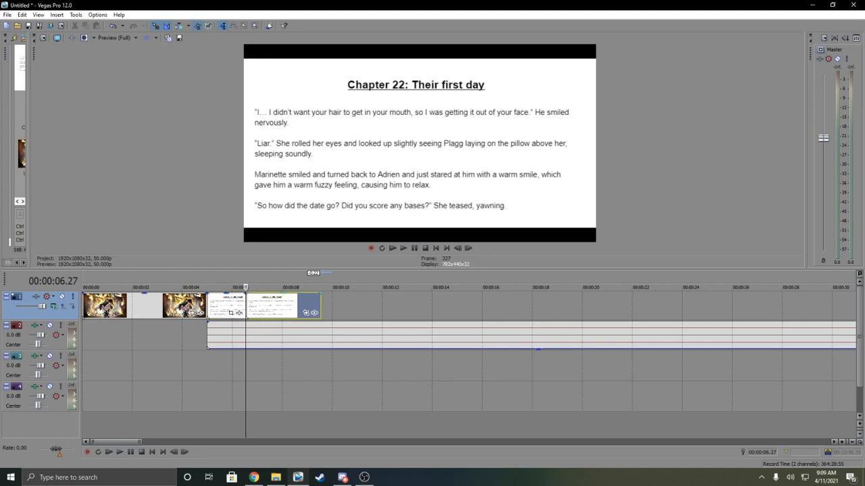
pyautogui.press('Delete')
# Split the narration audio clip at 00:00:06.23, just before the end of page image 1
pyautogui.click(233, 304)
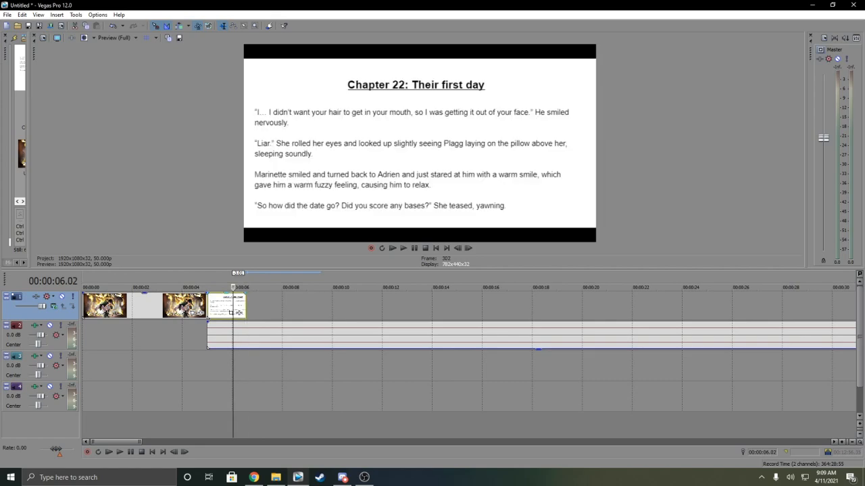
pyautogui.scroll(2, 233, 304)
pyautogui.click(462, 335)
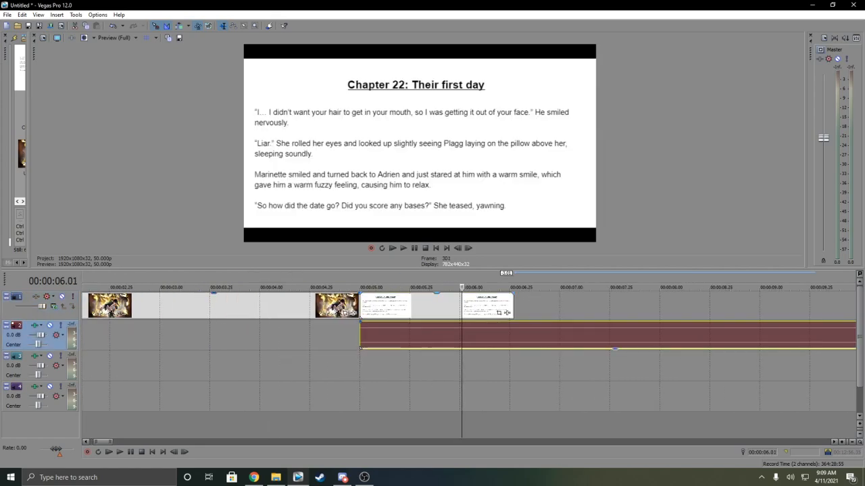
pyautogui.click(415, 248)
pyautogui.click(415, 248)
pyautogui.press('s')
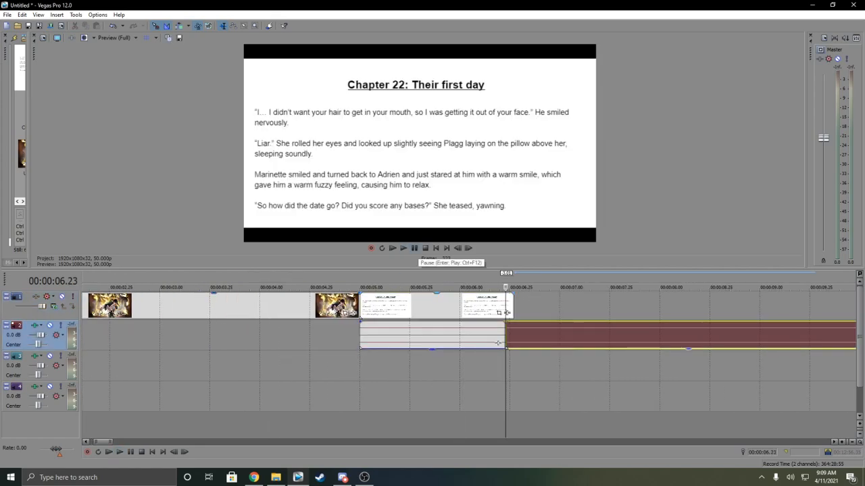
# Cut out about two seconds of narration after the split and move the remaining audio to start at the end of page image 1
pyautogui.click(414, 248)
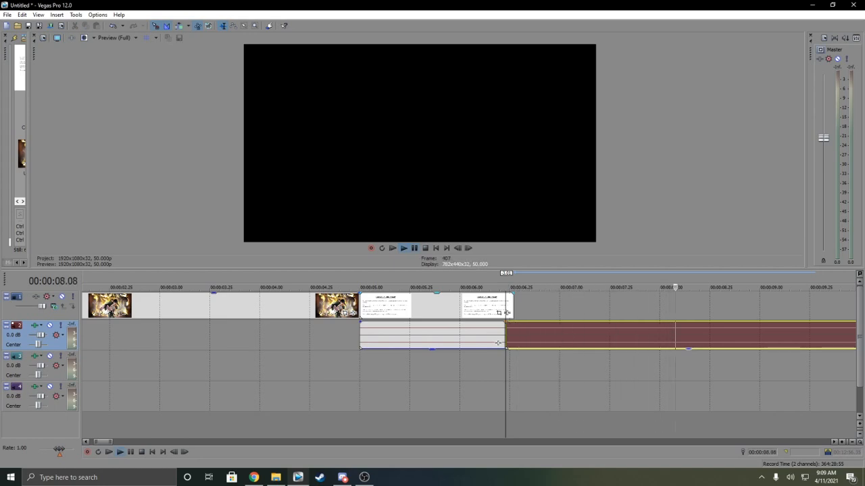
pyautogui.press('s')
pyautogui.press('space')
pyautogui.click(692, 344)
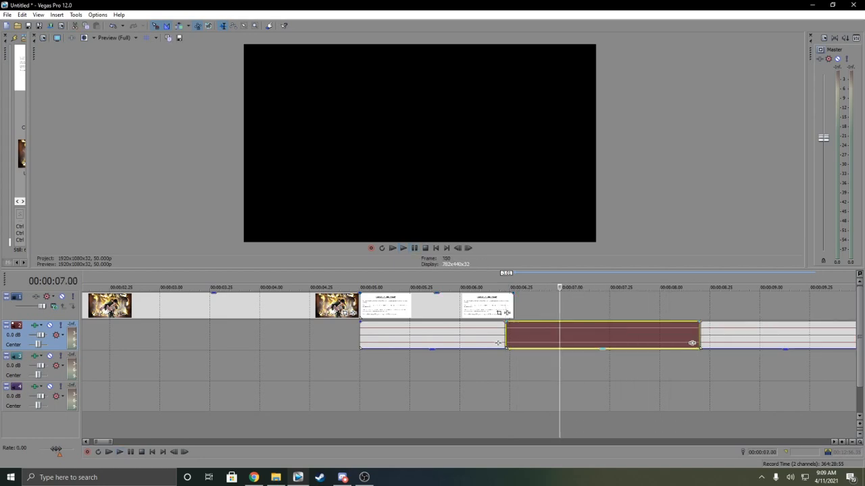
pyautogui.press('Delete')
pyautogui.moveTo(706, 336); pyautogui.dragTo(518, 336)
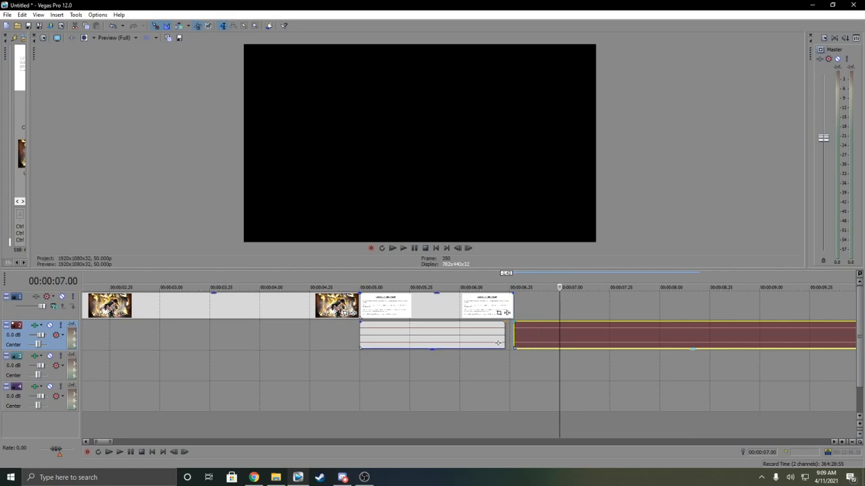
# Play the narration from the start of the moved audio clip to check the cut
pyautogui.click(514, 347)
pyautogui.press('space')
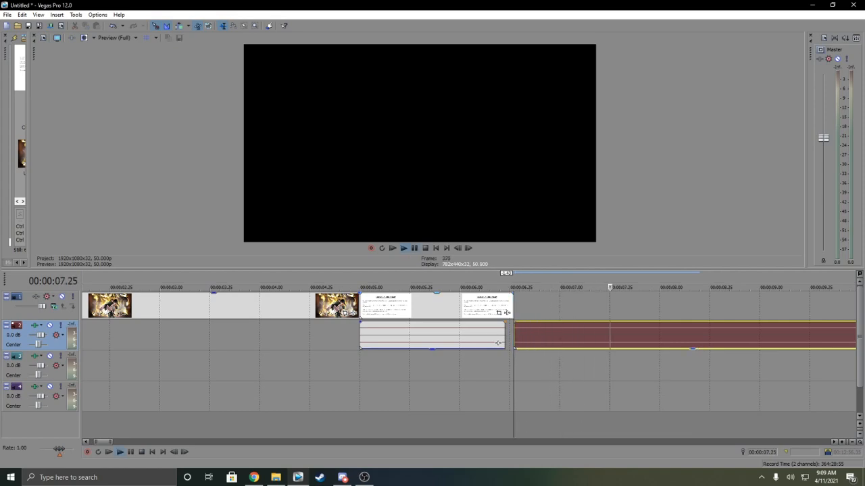
pyautogui.press('Return')
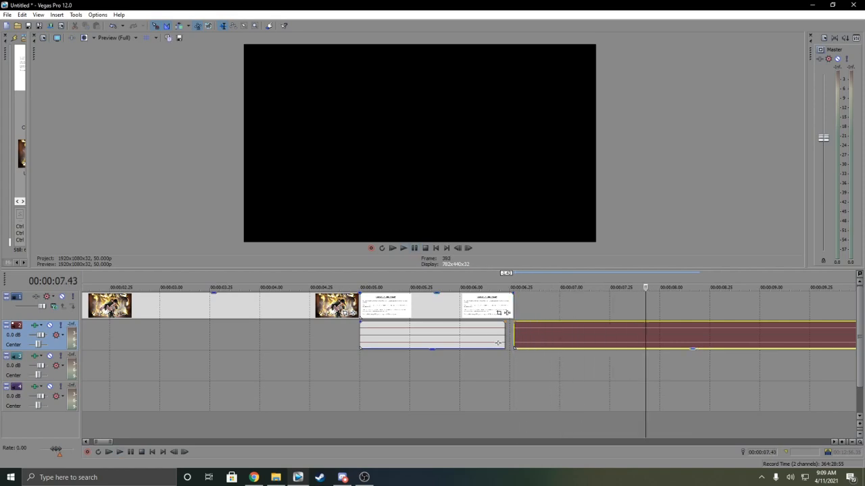
pyautogui.click(437, 306)
pyautogui.click(291, 306)
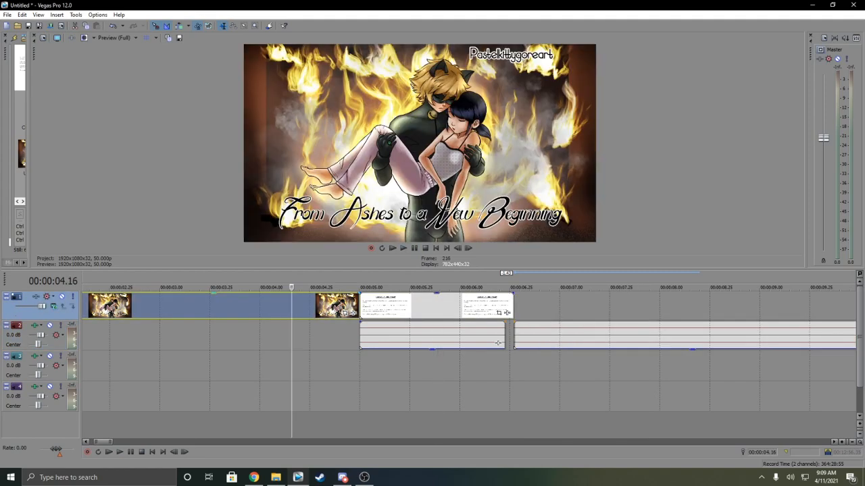
pyautogui.click(194, 306)
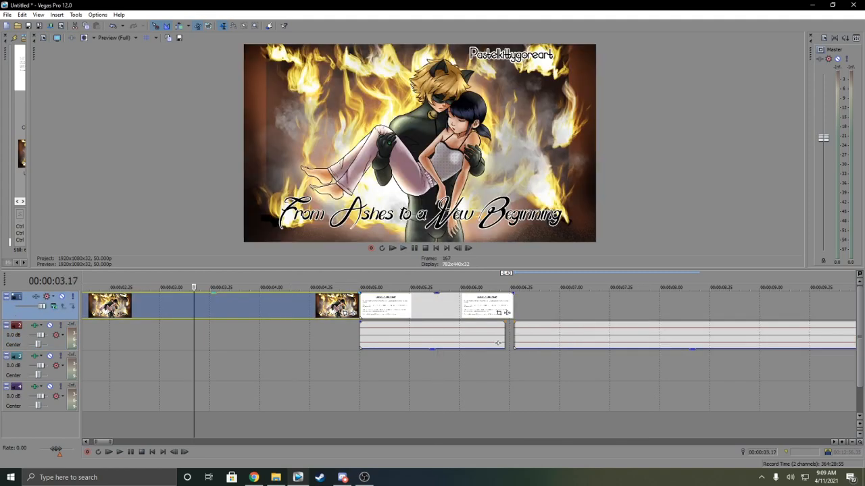
pyautogui.rightClick(145, 304)
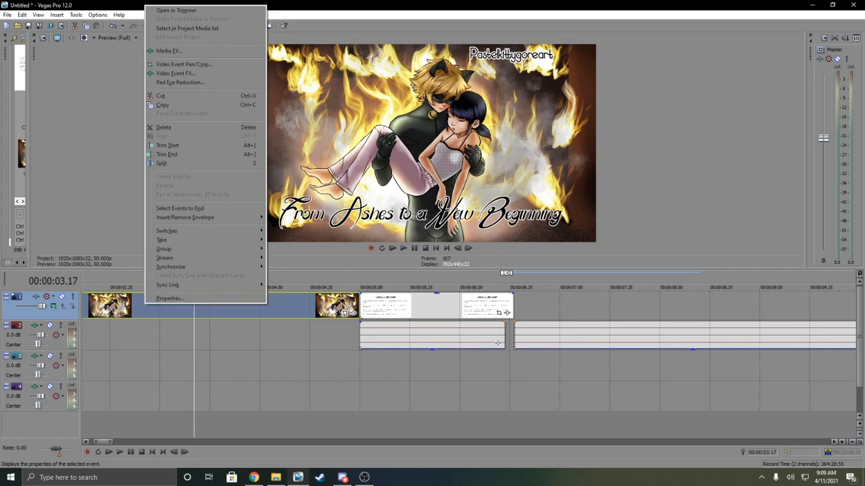
pyautogui.click(163, 331)
pyautogui.rightClick(159, 328)
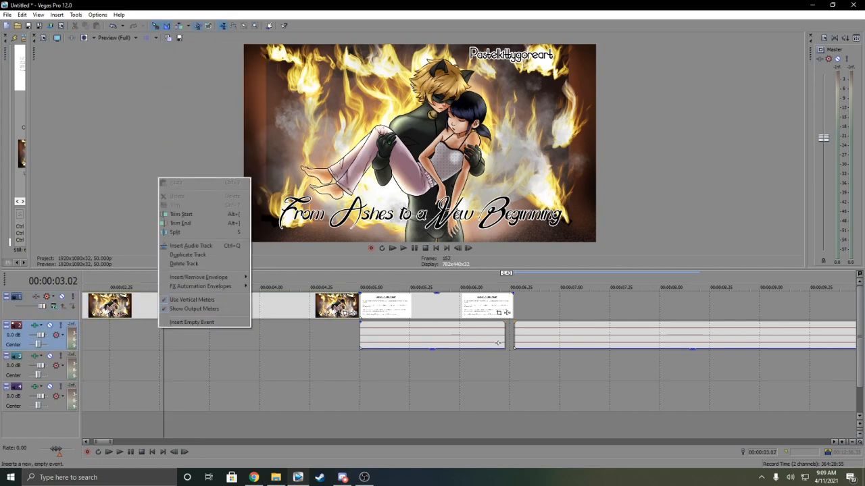
# Insert a Sony Titles & Text clip on the video track at 00:00:03.02 with the text "Hi guys!"
pyautogui.rightClick(567, 306)
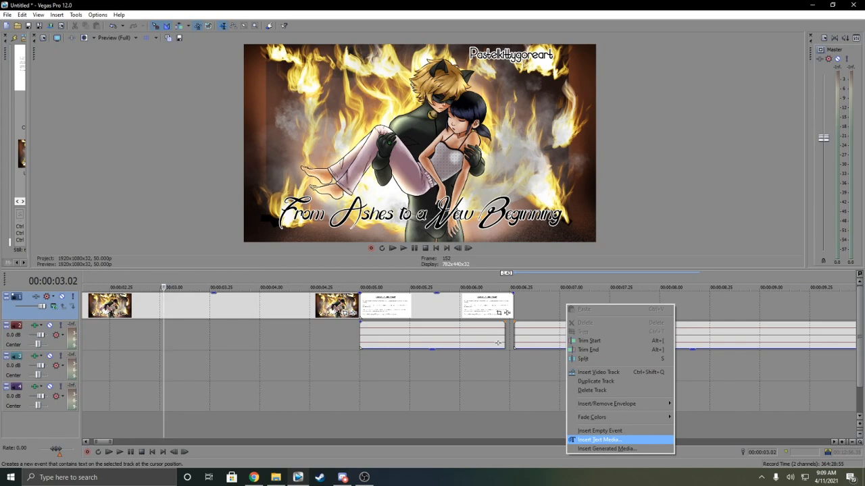
pyautogui.rightClick(546, 302)
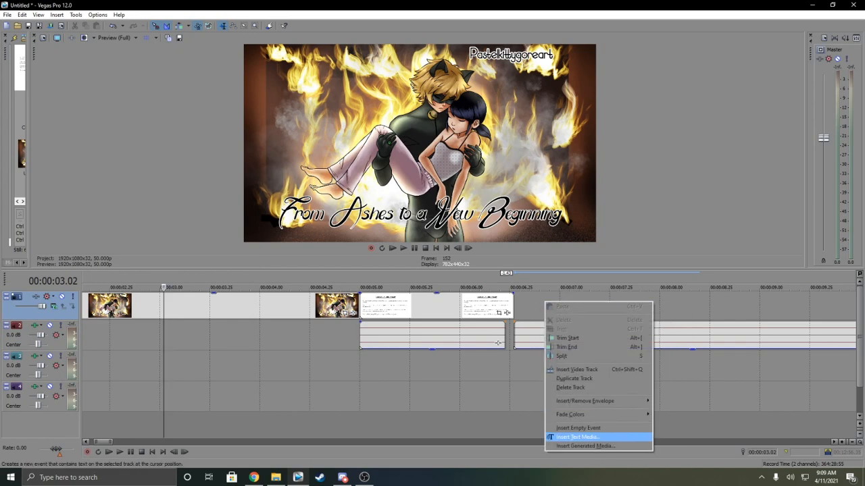
pyautogui.click(578, 437)
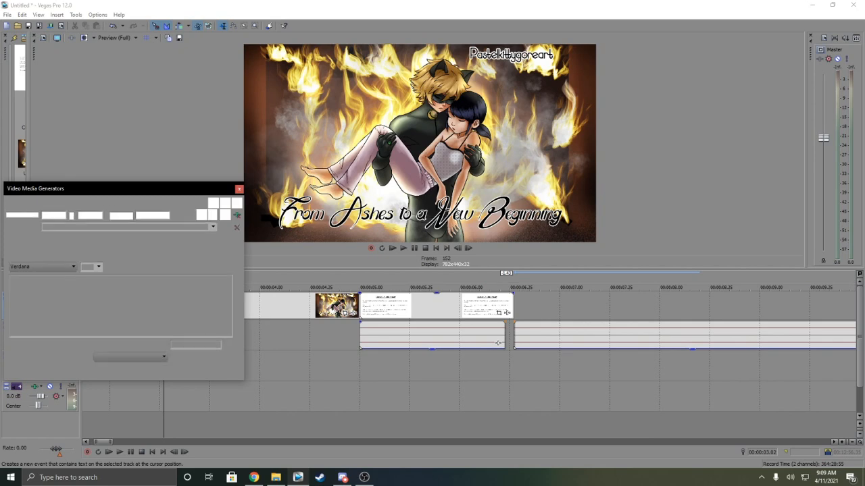
pyautogui.moveTo(194, 190); pyautogui.dragTo(367, 206)
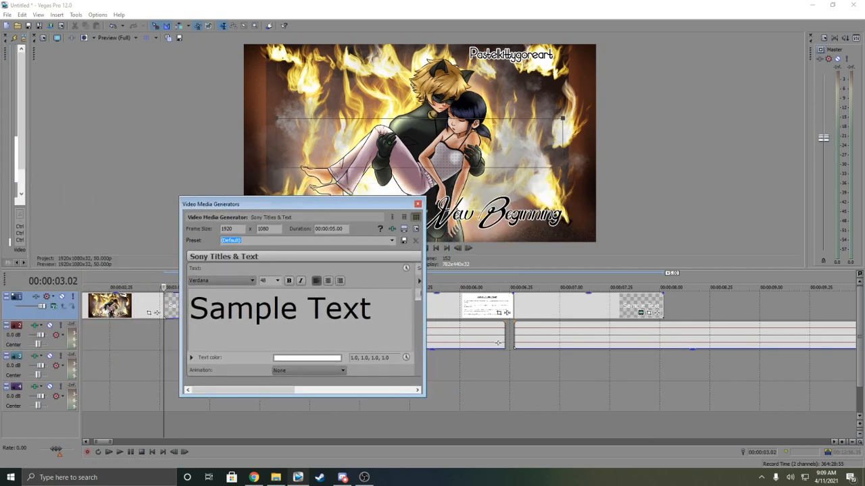
pyautogui.moveTo(371, 309); pyautogui.dragTo(190, 309)
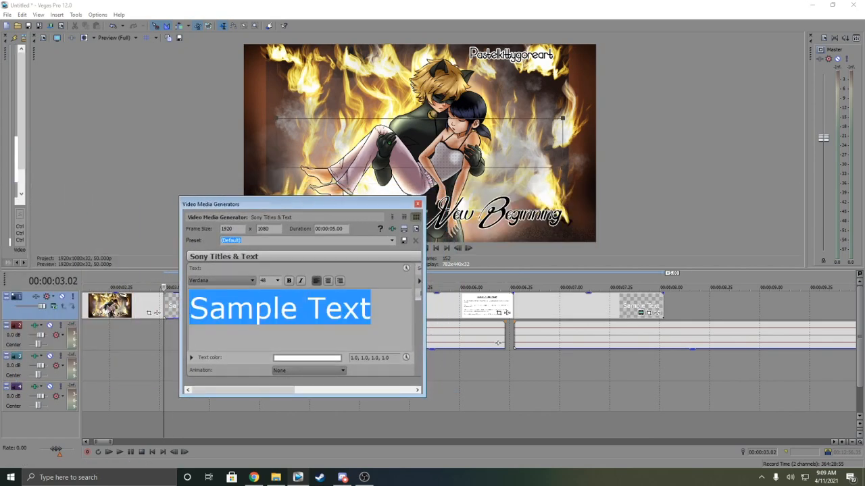
pyautogui.write('Hi guys!')
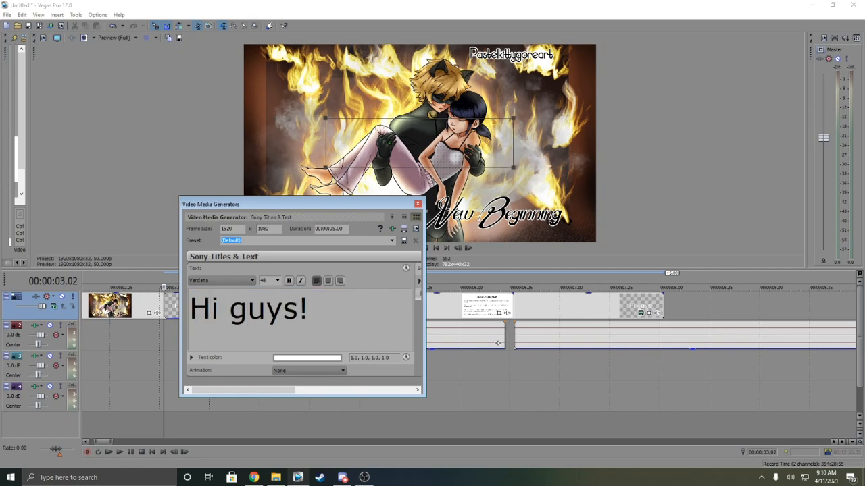
pyautogui.hotkey('ctrl', 'a')
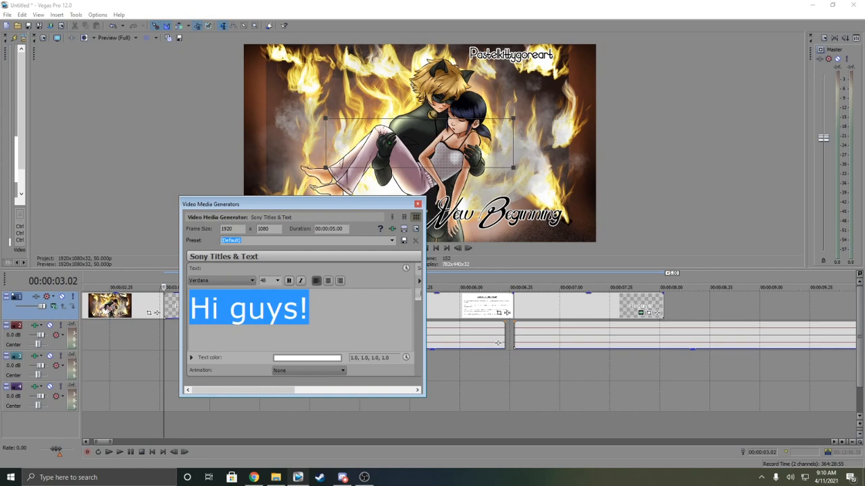
# Move the "Hi guys!" text clip to follow page image 1, and back so it overlaps and crossfades with the title image
pyautogui.moveTo(575, 305); pyautogui.dragTo(506, 312)
pyautogui.click(129, 306)
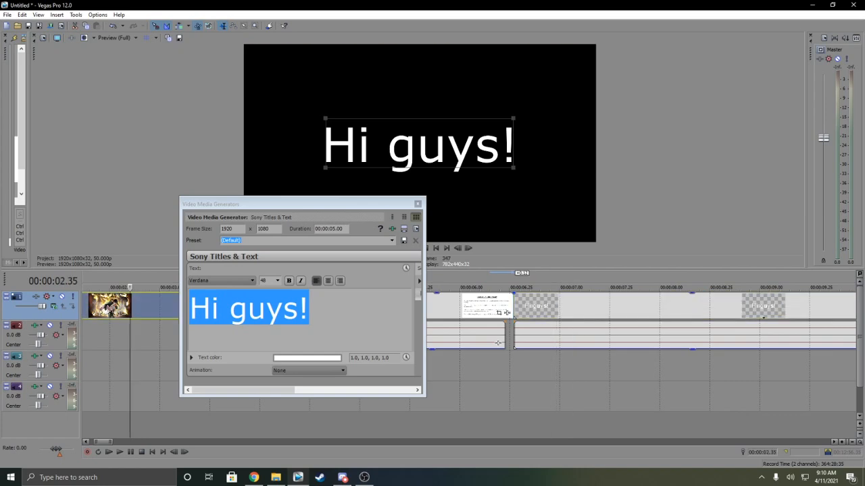
pyautogui.click(594, 306)
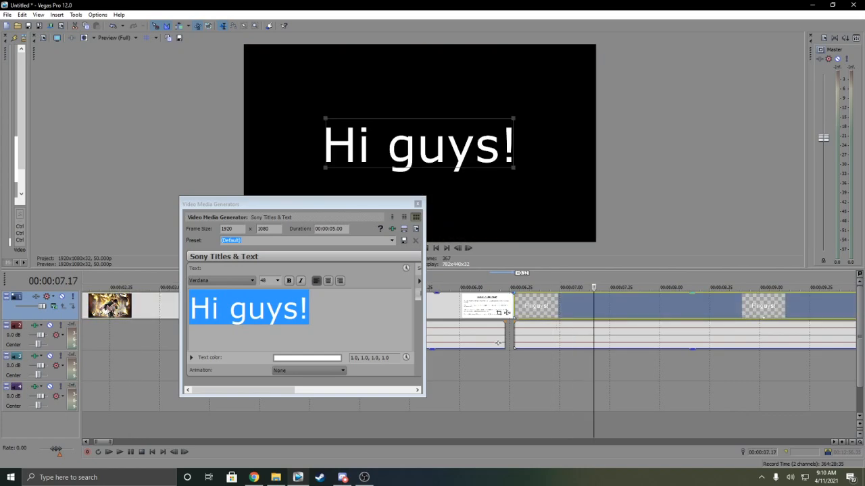
pyautogui.moveTo(593, 306); pyautogui.dragTo(171, 307)
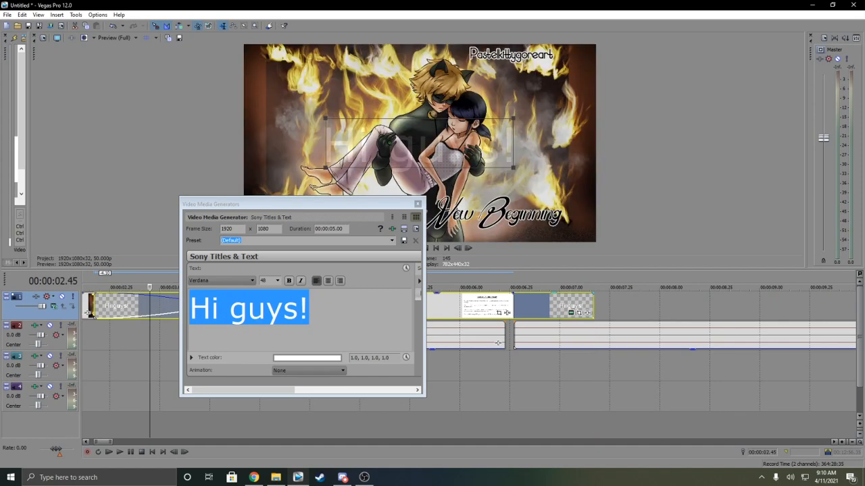
pyautogui.click(150, 307)
pyautogui.click(120, 306)
pyautogui.click(100, 306)
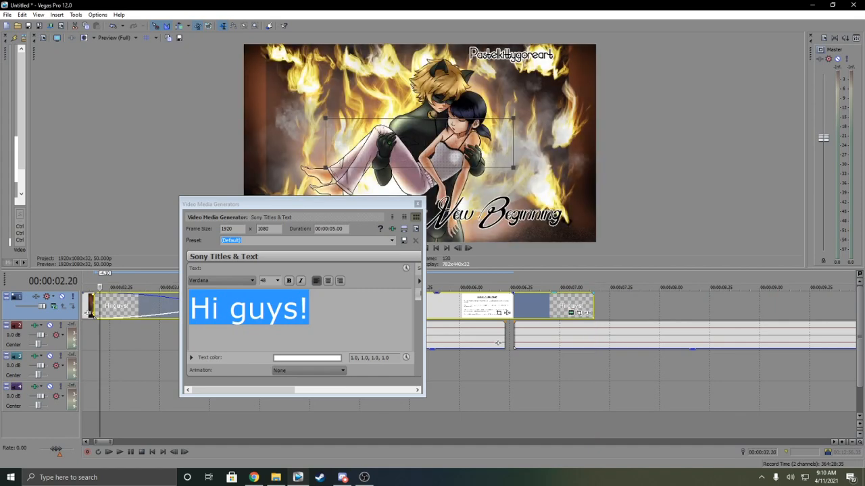
# Play the video from 00:00:02.20 to preview how the "Hi guys!" text blends with the title image
pyautogui.moveTo(270, 204); pyautogui.dragTo(333, 276)
pyautogui.click(404, 248)
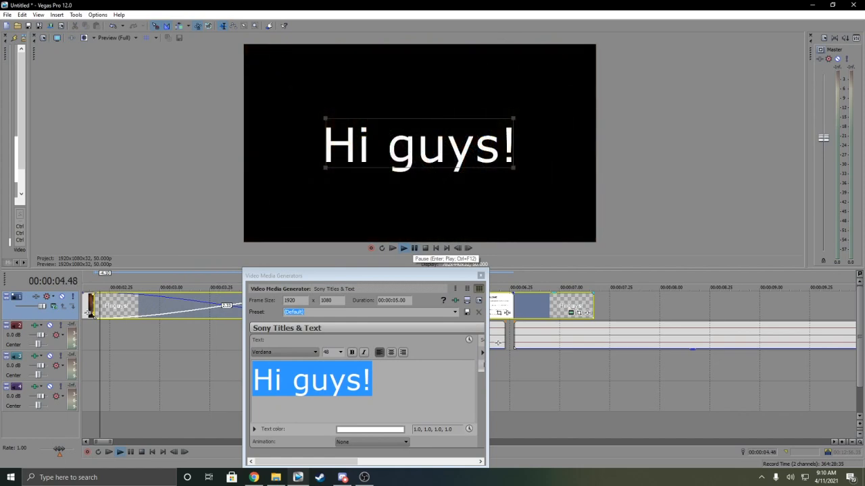
pyautogui.click(414, 248)
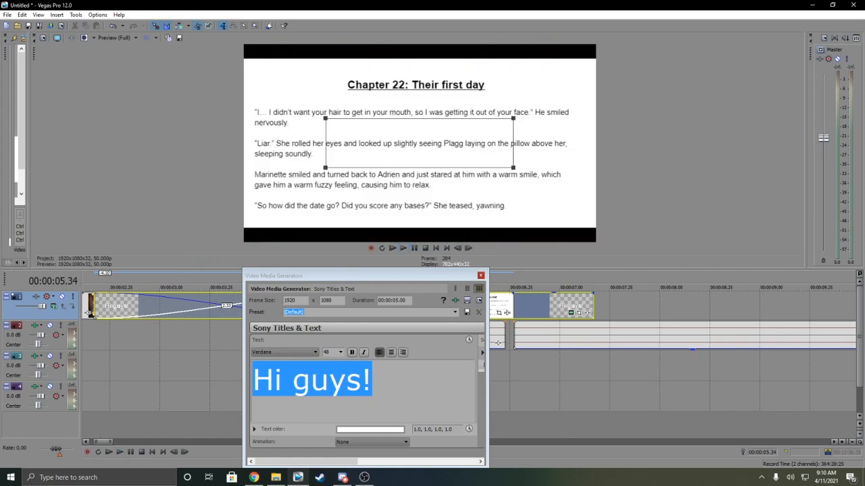
pyautogui.rightClick(617, 299)
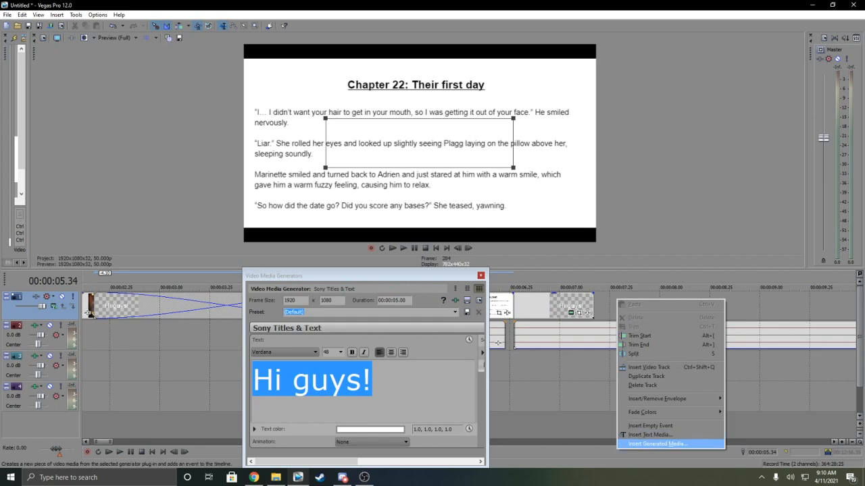
pyautogui.rightClick(52, 316)
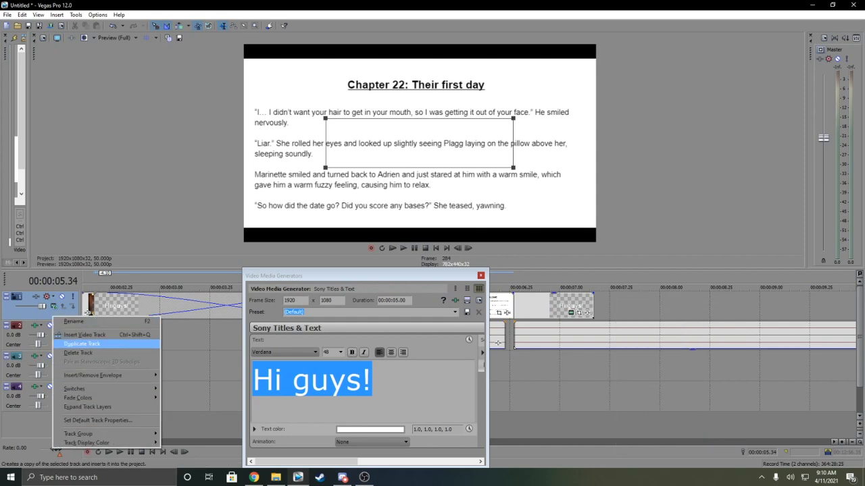
pyautogui.press('Escape')
pyautogui.rightClick(88, 315)
pyautogui.press('Escape')
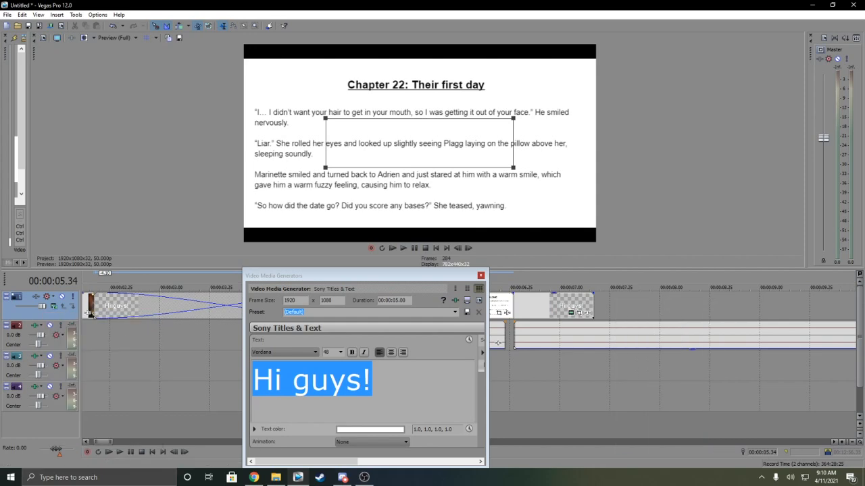
# Move the "Hi guys!" text clip off the title image to directly after page image 1 and close its generator settings
pyautogui.moveTo(554, 305); pyautogui.dragTo(749, 306)
pyautogui.moveTo(540, 306); pyautogui.dragTo(744, 305)
pyautogui.moveTo(744, 305); pyautogui.dragTo(766, 305)
pyautogui.click(481, 275)
# Insert a new video track above the images and move the "Hi guys!" text clip onto it, over the title image
pyautogui.rightClick(56, 315)
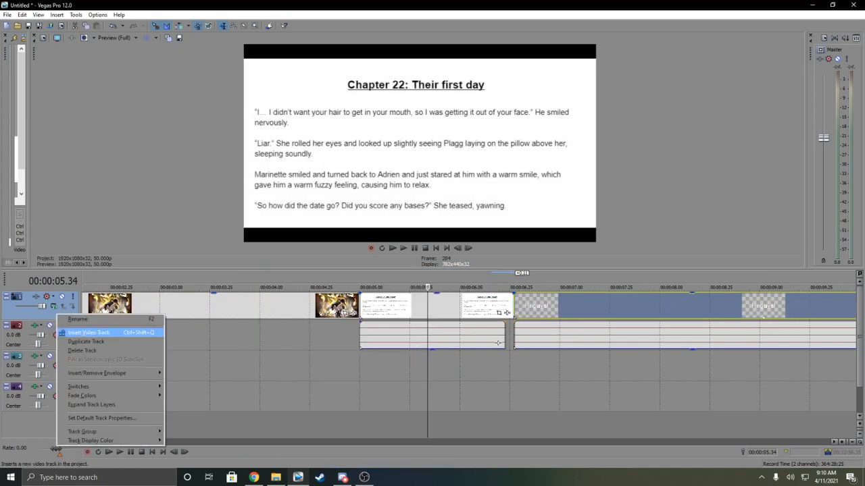
pyautogui.click(88, 332)
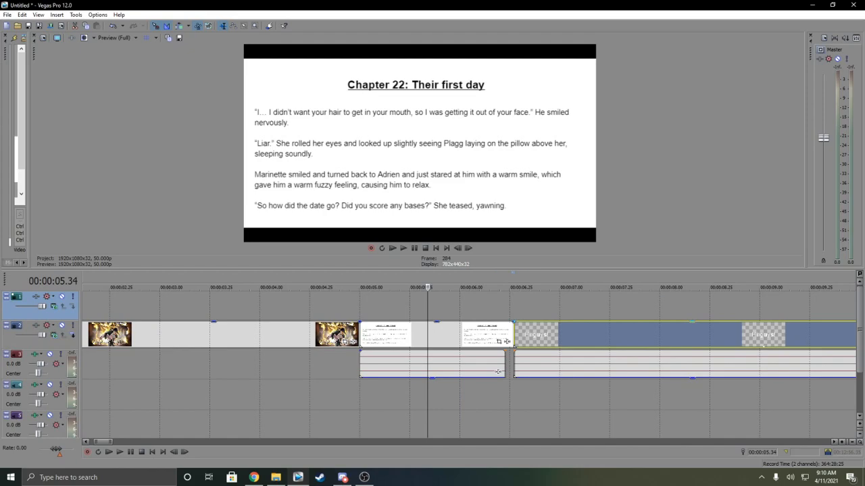
pyautogui.moveTo(376, 306); pyautogui.dragTo(48, 305)
pyautogui.click(212, 306)
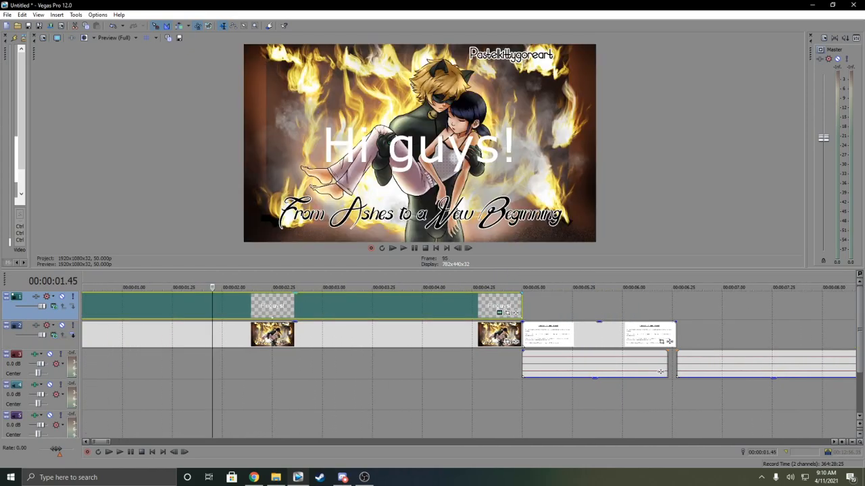
# Reopen the "Hi guys!" text settings, move the text beside the couple on the title image, and shrink it
pyautogui.rightClick(366, 304)
pyautogui.click(403, 64)
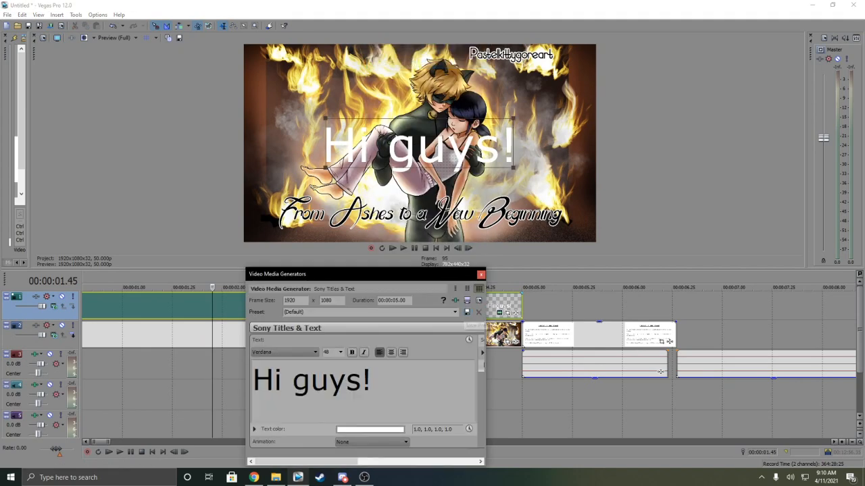
pyautogui.moveTo(419, 146); pyautogui.dragTo(313, 131)
pyautogui.scroll(3, 471, 148)
pyautogui.scroll(-8, 471, 147)
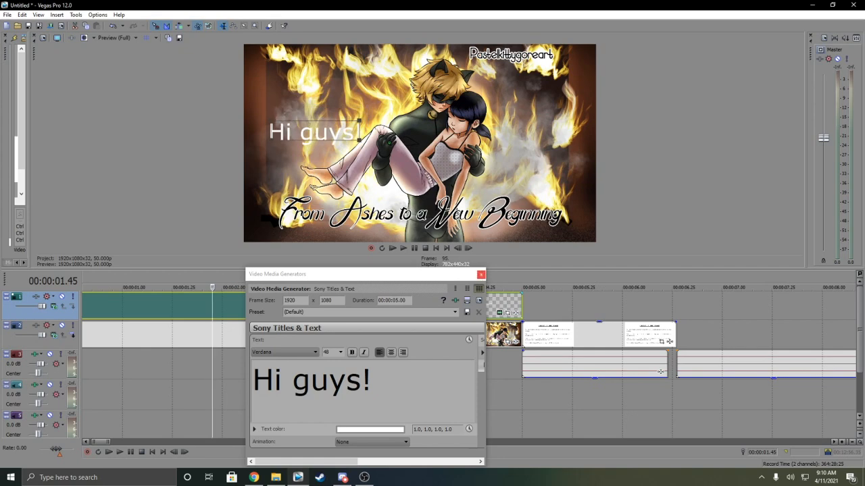
pyautogui.click(480, 273)
# Delete the "Hi guys!" text clip from the upper video track
pyautogui.click(444, 306)
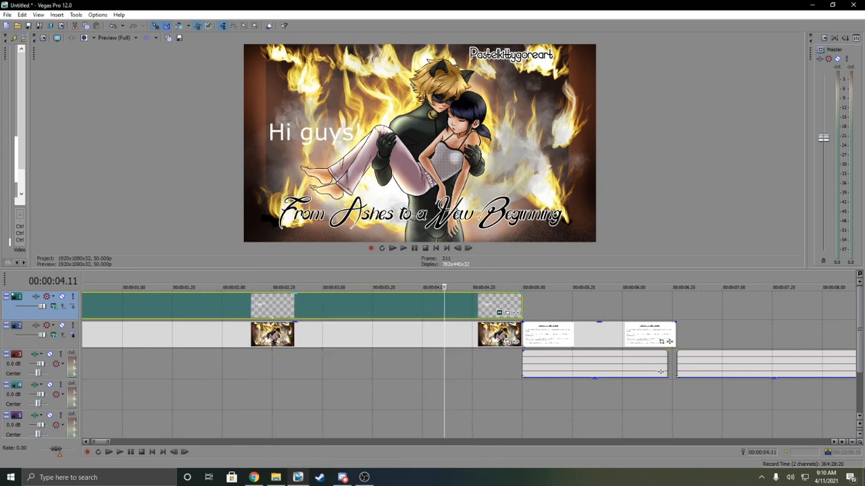
pyautogui.press('Delete')
pyautogui.scroll(-6, 660, 372)
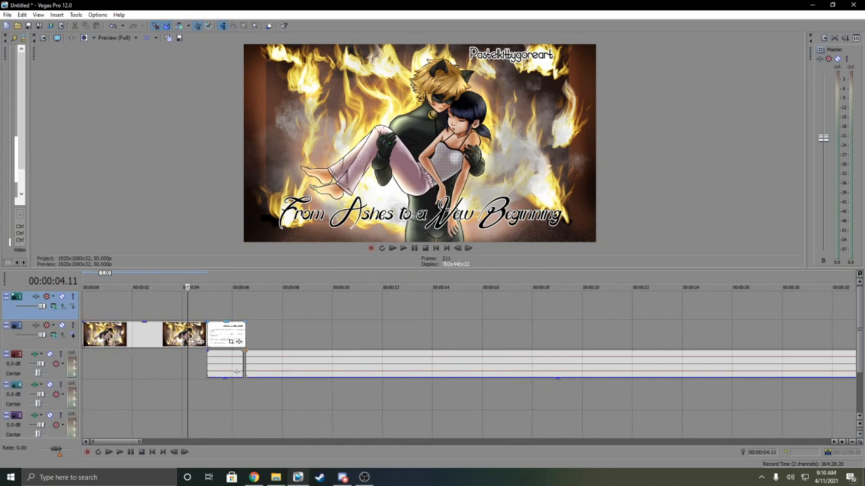
# Add the "DarkBeautiful Piano Music" MP3 from the Music folder to audio track 4 at about 00:00:03
pyautogui.click(231, 334)
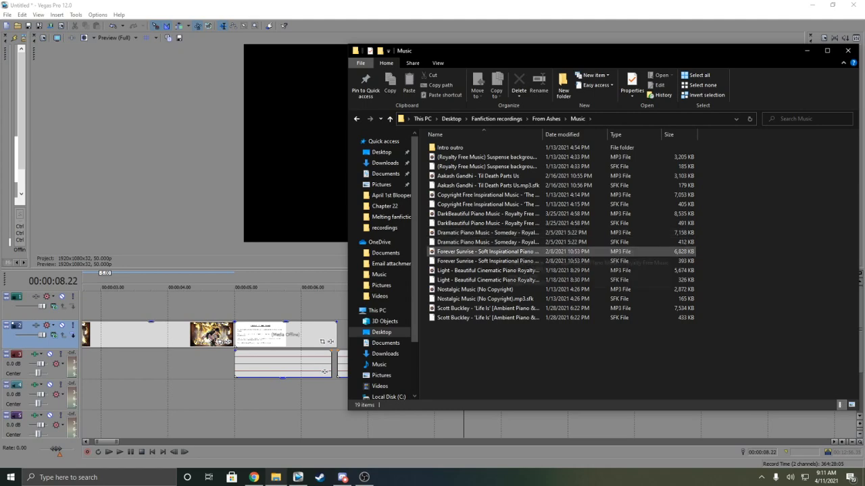
pyautogui.click(488, 214)
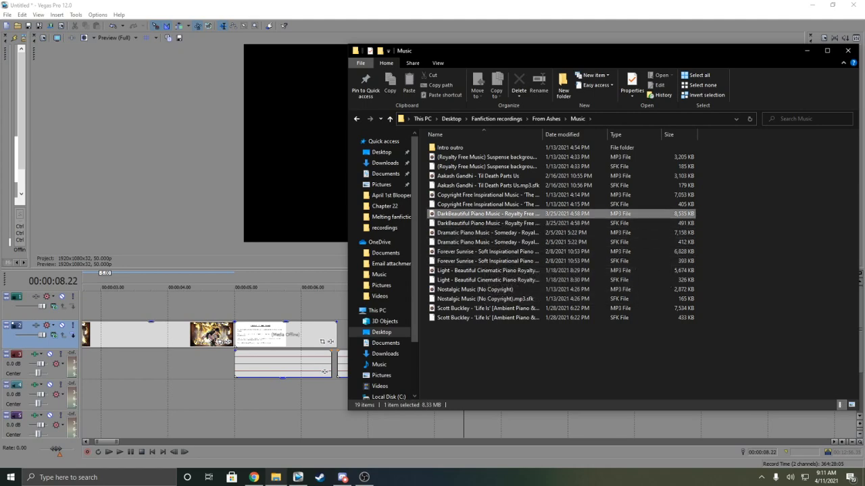
pyautogui.moveTo(488, 214); pyautogui.dragTo(99, 408)
# Play the project from the start of the piano music to hear how loud it is
pyautogui.click(94, 396)
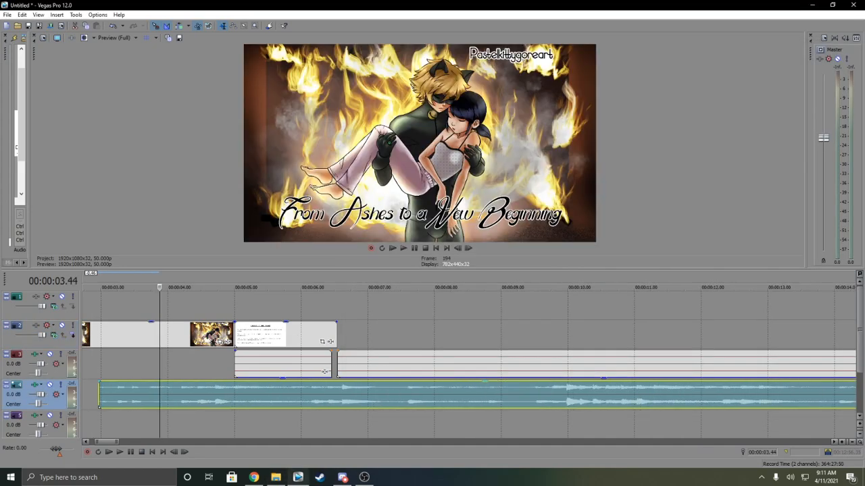
pyautogui.click(403, 247)
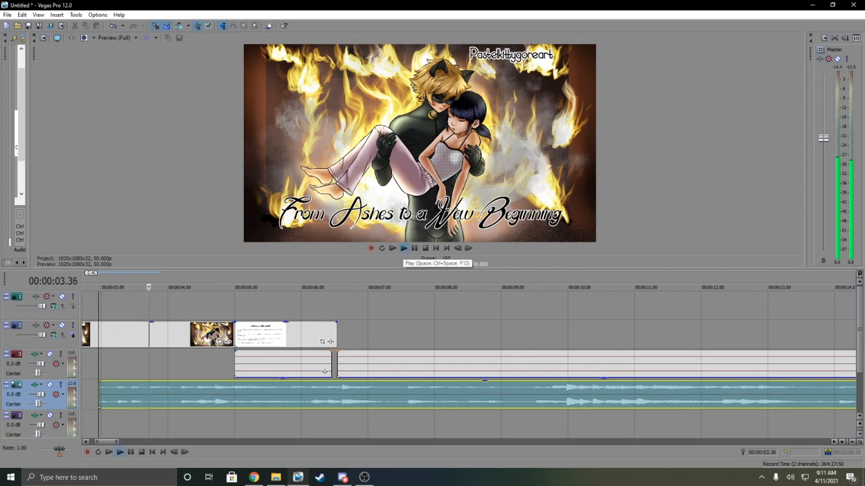
pyautogui.click(403, 248)
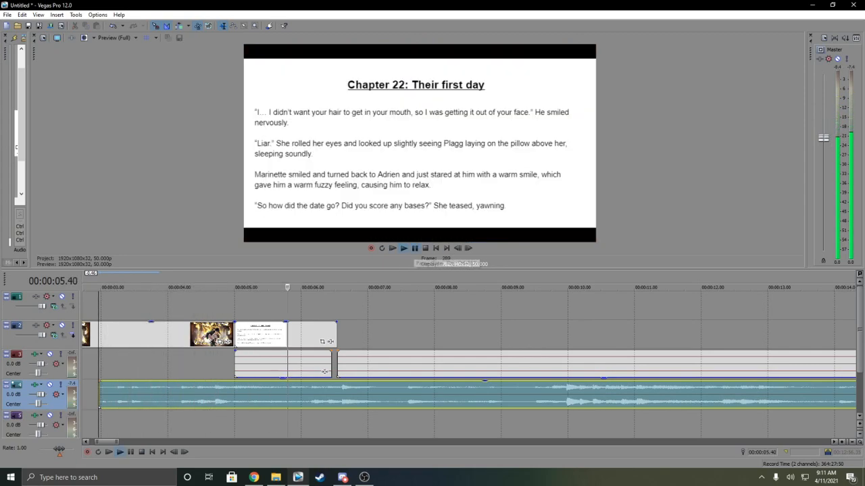
pyautogui.press('Return')
# Lower the piano music clip's gain to about -5.6 dB, add a fade-in of about 1.75 seconds, and play it back
pyautogui.moveTo(238, 382); pyautogui.dragTo(238, 393)
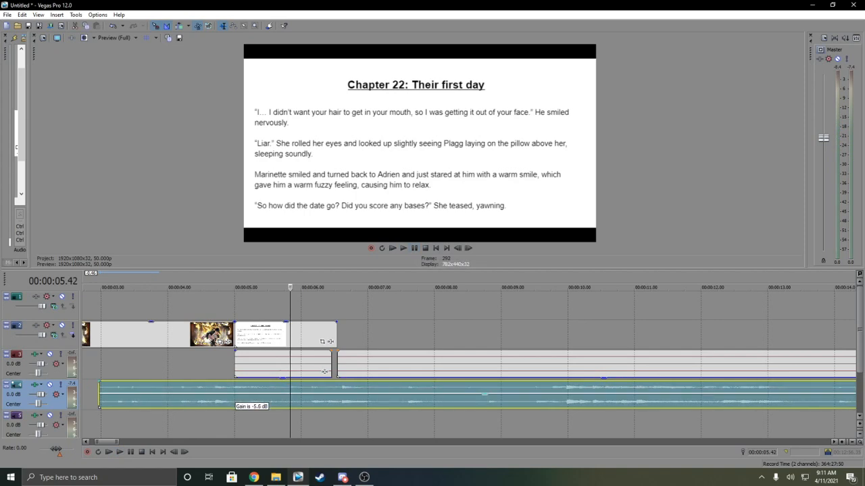
pyautogui.moveTo(100, 382); pyautogui.dragTo(216, 387)
pyautogui.press('space')
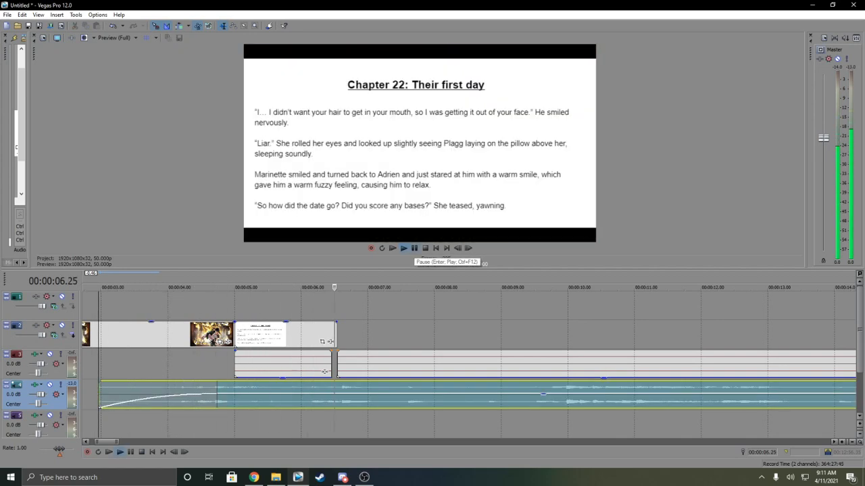
pyautogui.click(415, 248)
# Extend page image 1 to about 00:00:12 with a fade-out, and add a title image fade-out and a page image fade-in
pyautogui.click(338, 335)
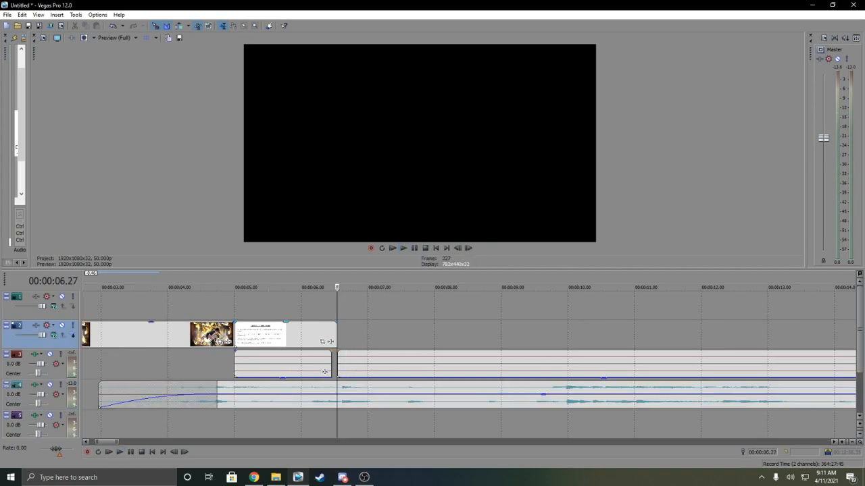
pyautogui.moveTo(336, 334); pyautogui.dragTo(552, 327)
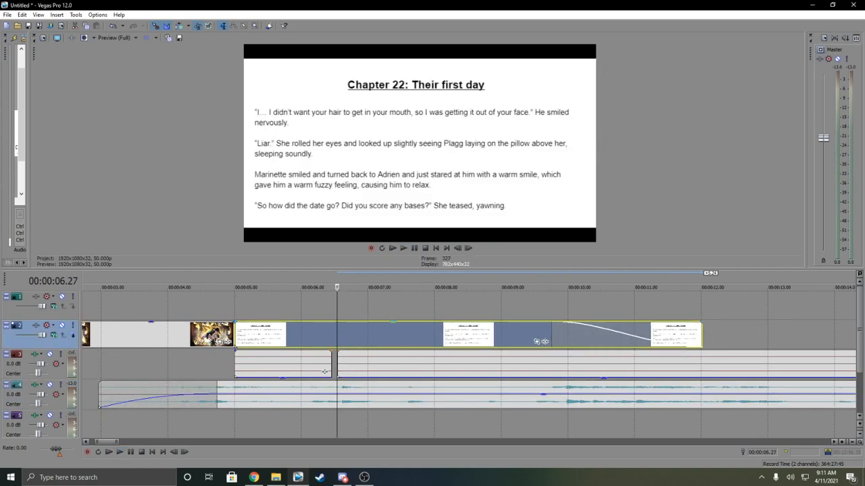
pyautogui.click(233, 334)
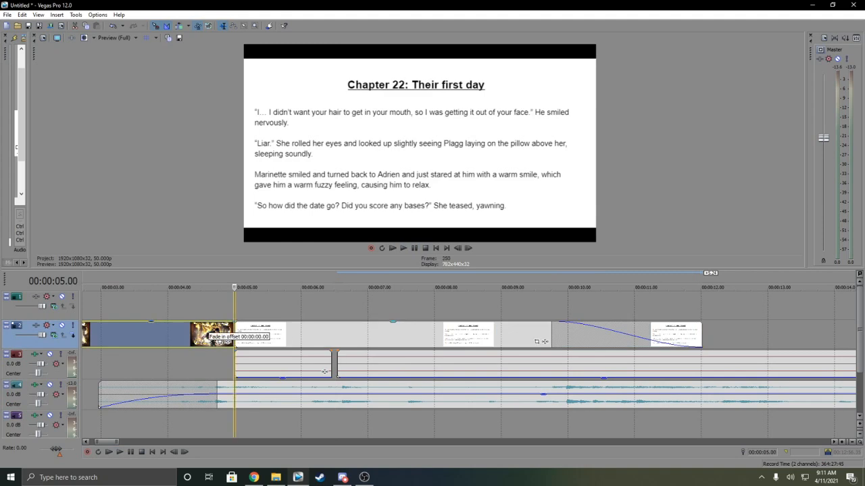
pyautogui.moveTo(199, 325); pyautogui.dragTo(283, 325)
# Play the video from 00:00:04.08 to preview the fades between the title image and page image 1
pyautogui.click(178, 333)
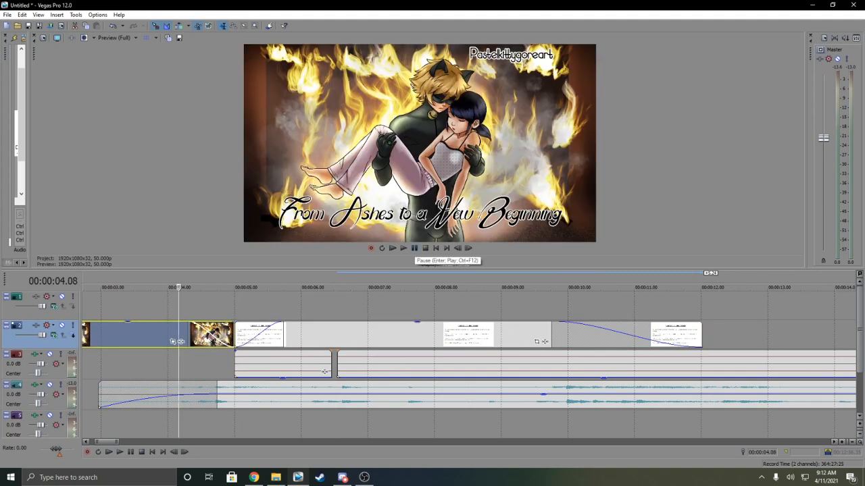
pyautogui.click(414, 248)
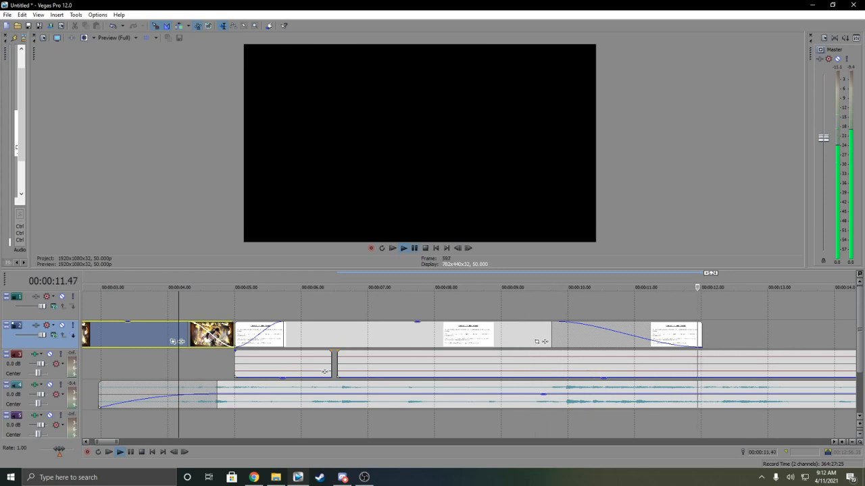
pyautogui.press('Return')
# Copy the title image and paste it on video track 2 at about 00:02:36
pyautogui.scroll(-10, 469, 365)
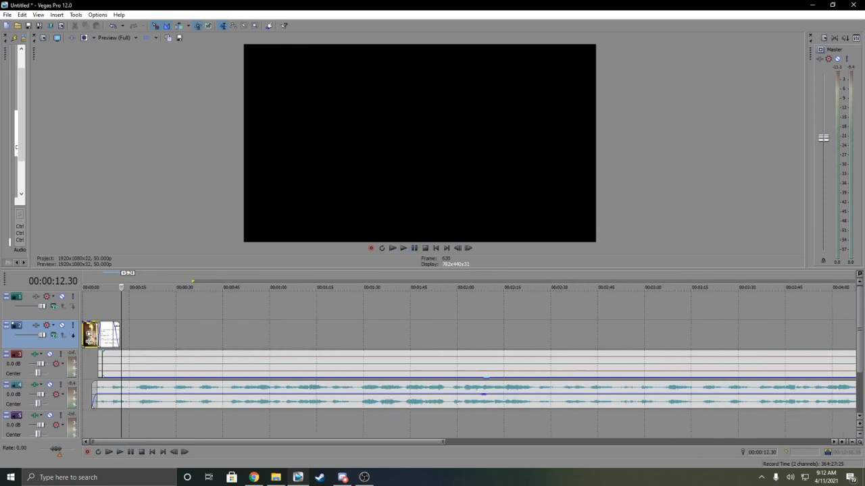
pyautogui.click(628, 400)
pyautogui.click(276, 478)
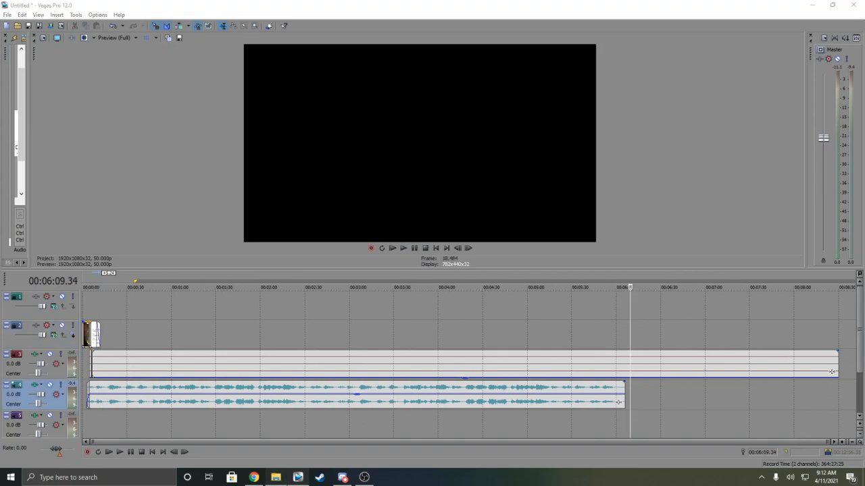
pyautogui.click(273, 335)
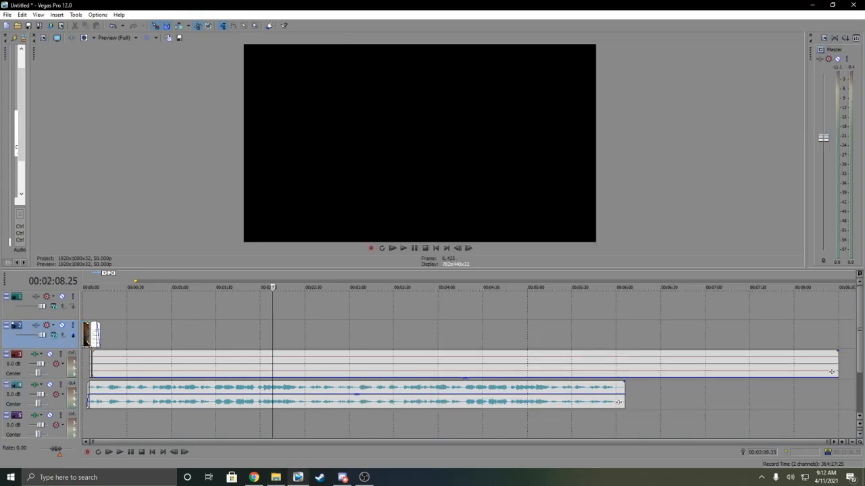
pyautogui.press('Home')
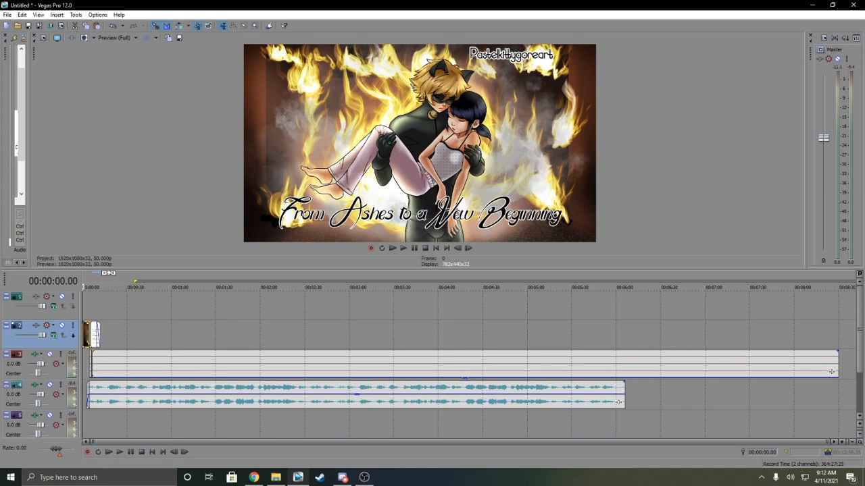
pyautogui.click(315, 336)
pyautogui.hotkey('ctrl', 'v')
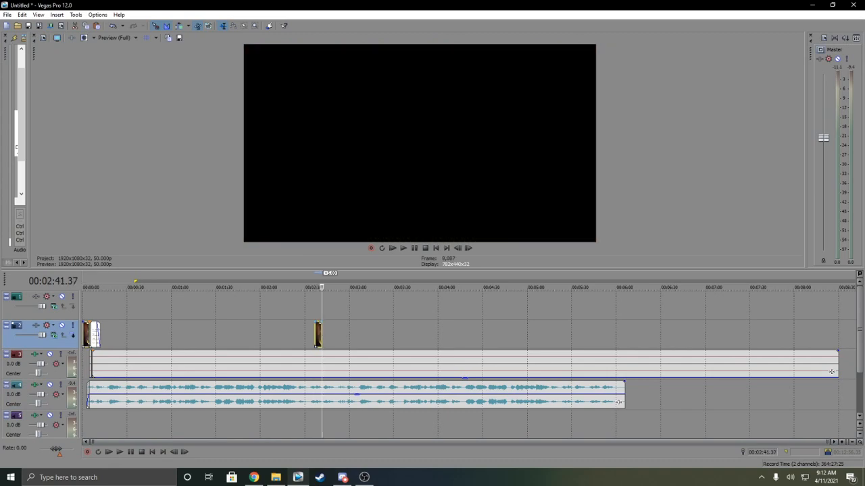
# Play the video from the start of the pasted title image to check it with the music
pyautogui.click(315, 336)
pyautogui.scroll(4, 315, 336)
pyautogui.press('space')
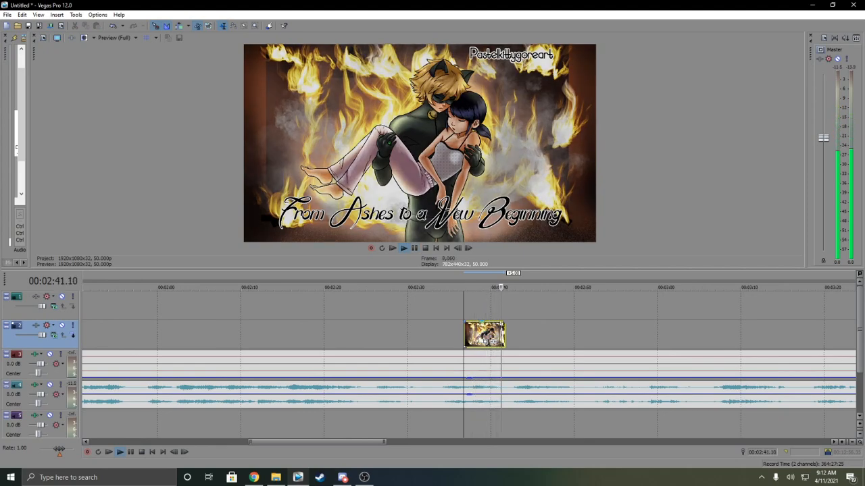
pyautogui.press('Return')
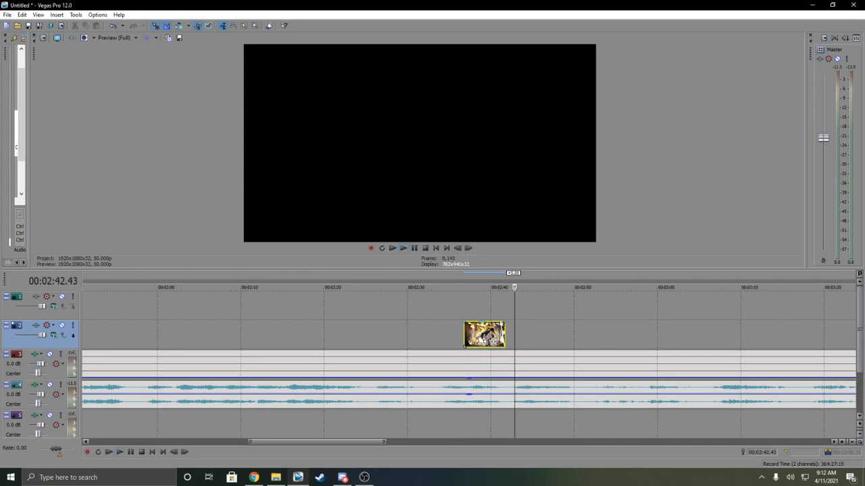